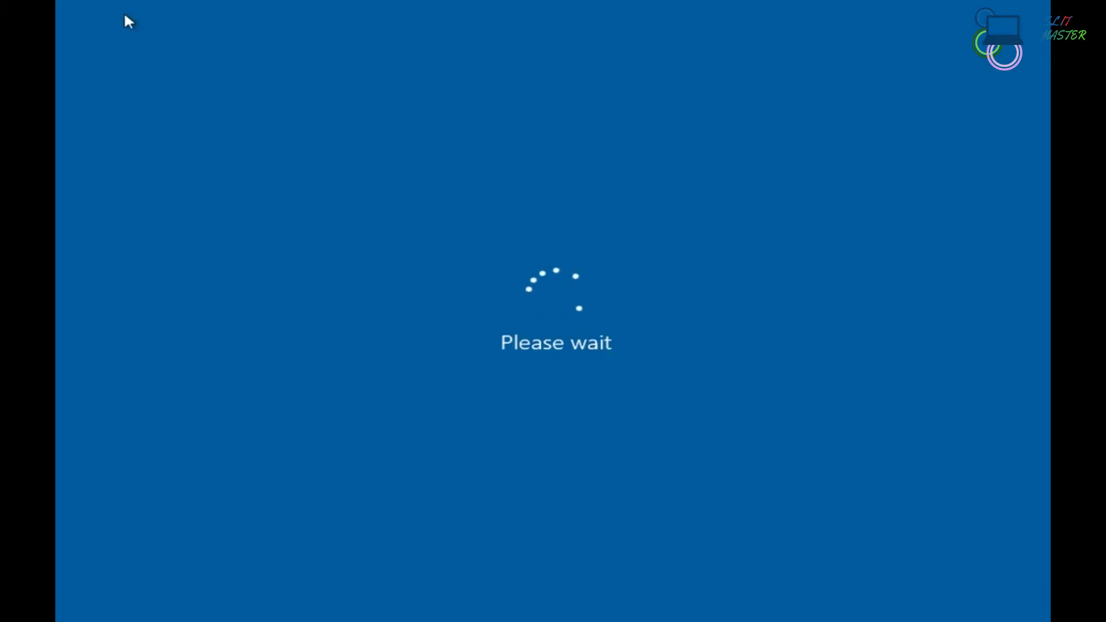
- Refresh the Windows desktop several times
key("Return")
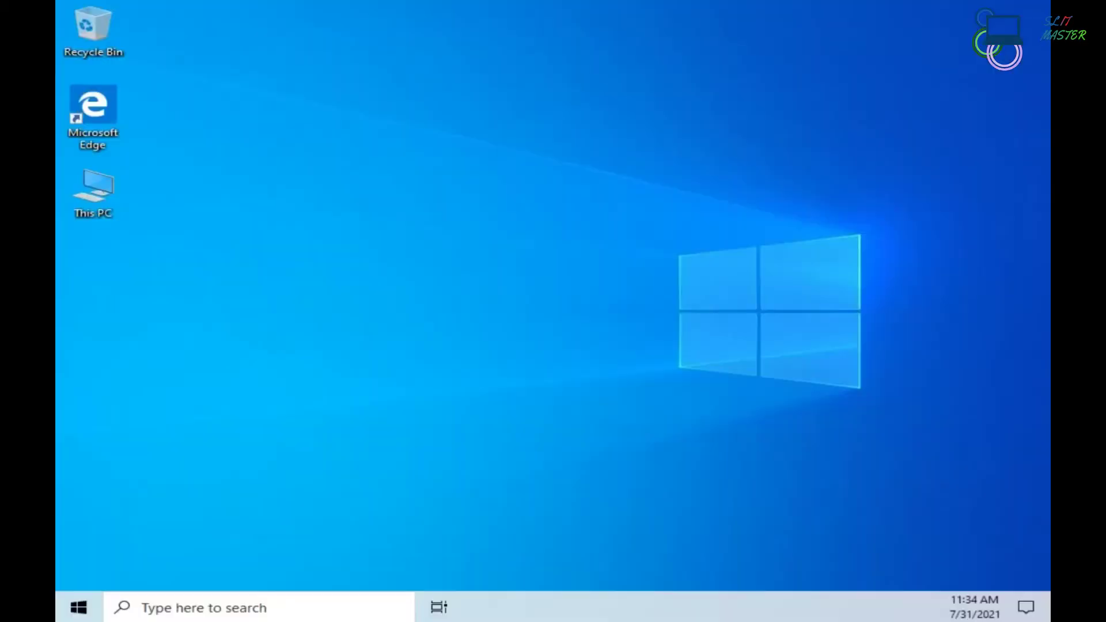
right_click(661, 247)
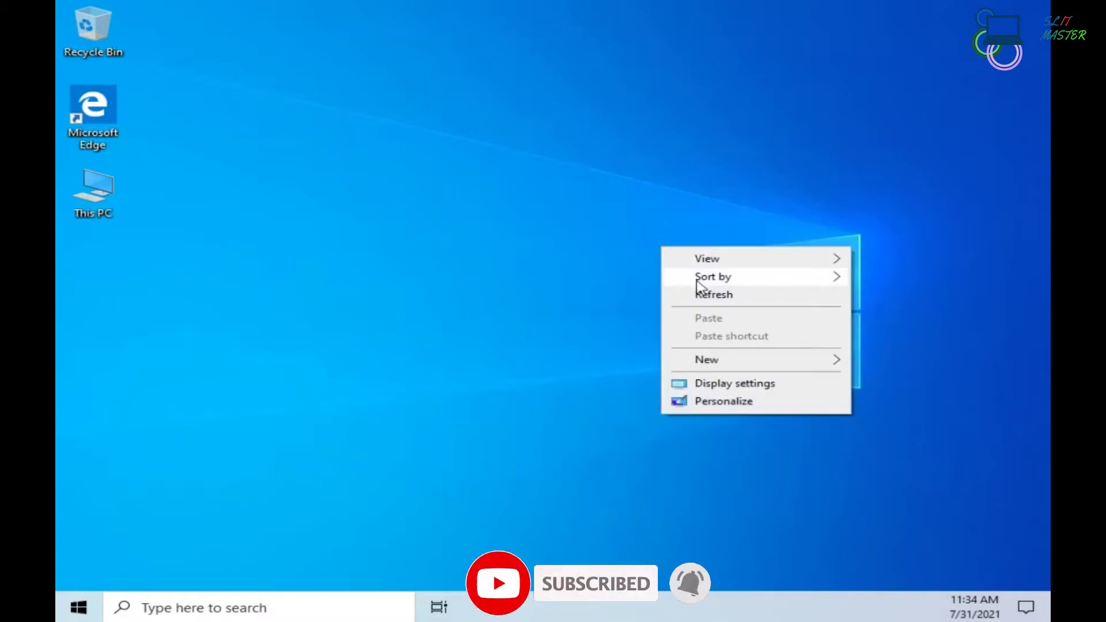
left_click(714, 299)
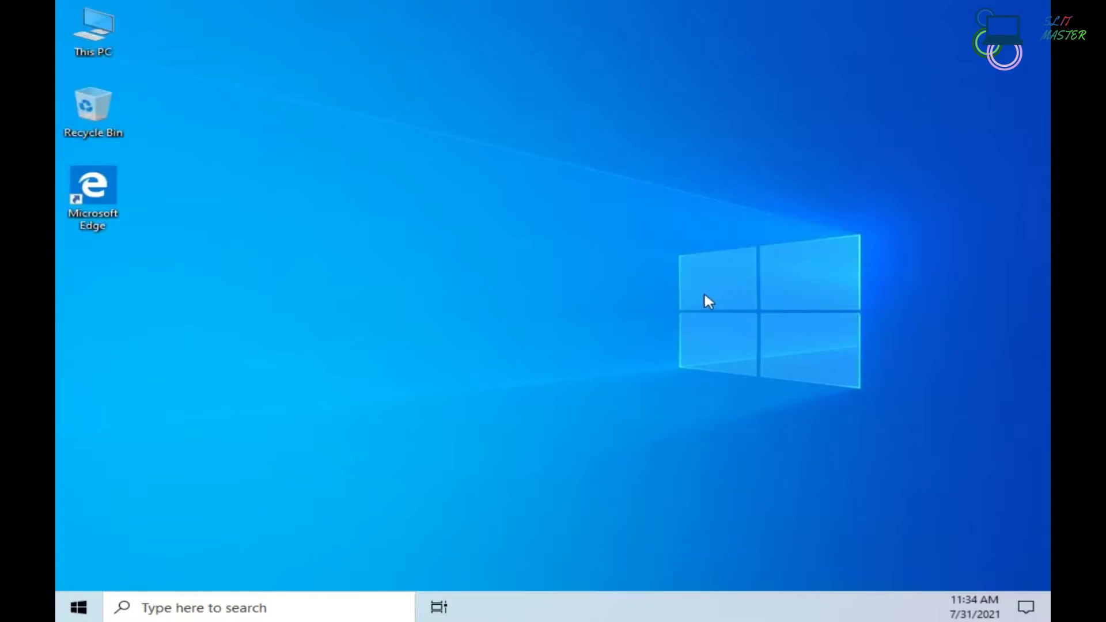
key("F5")
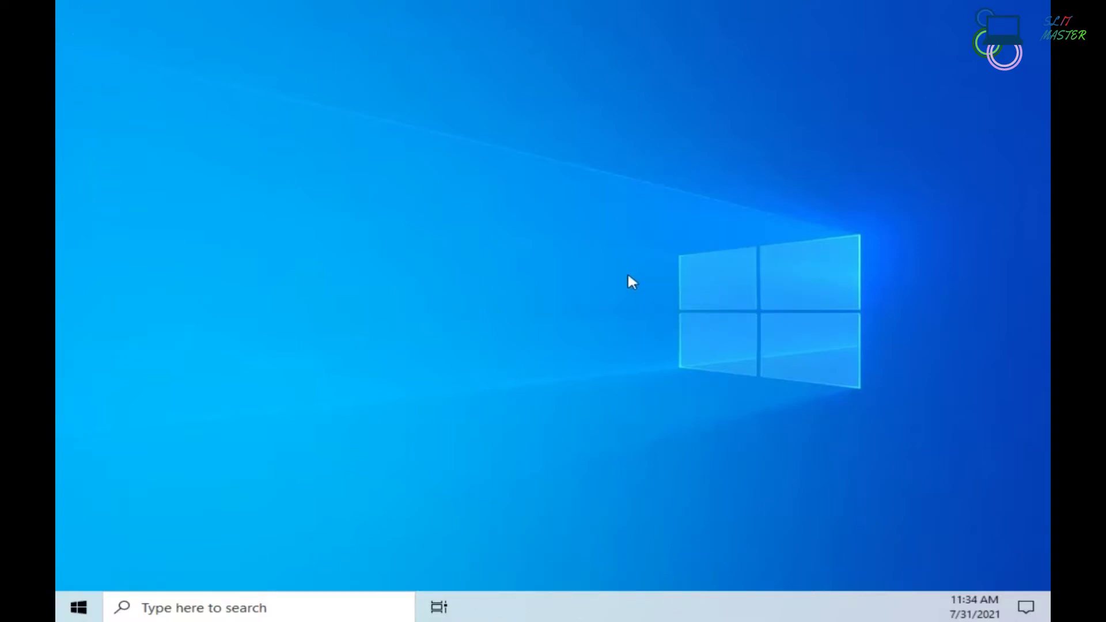
key("F5")
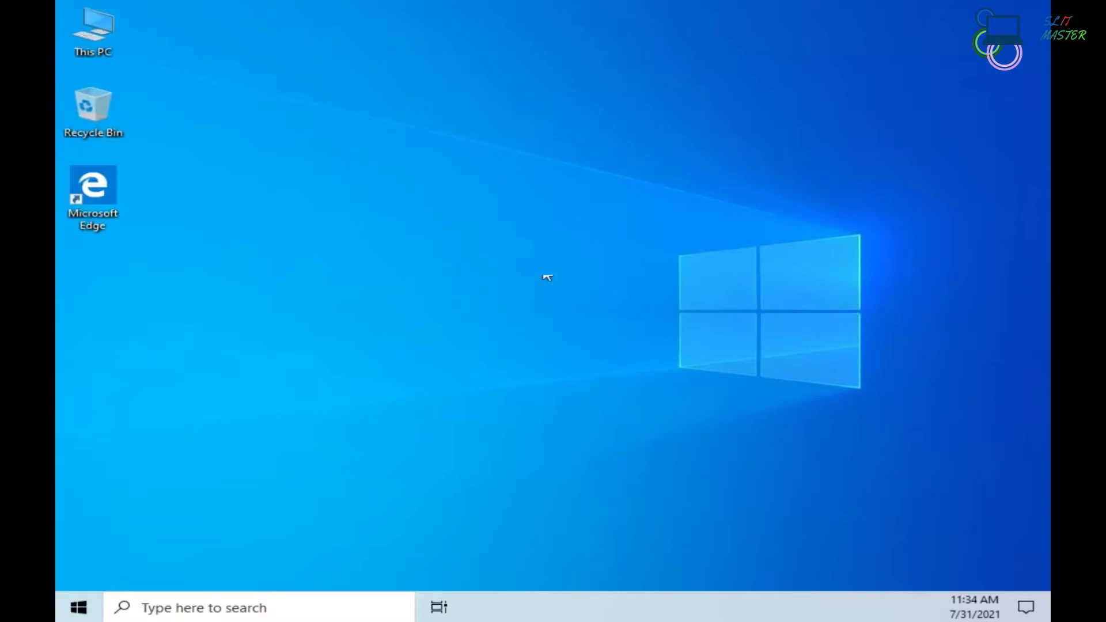
left_click(114, 38)
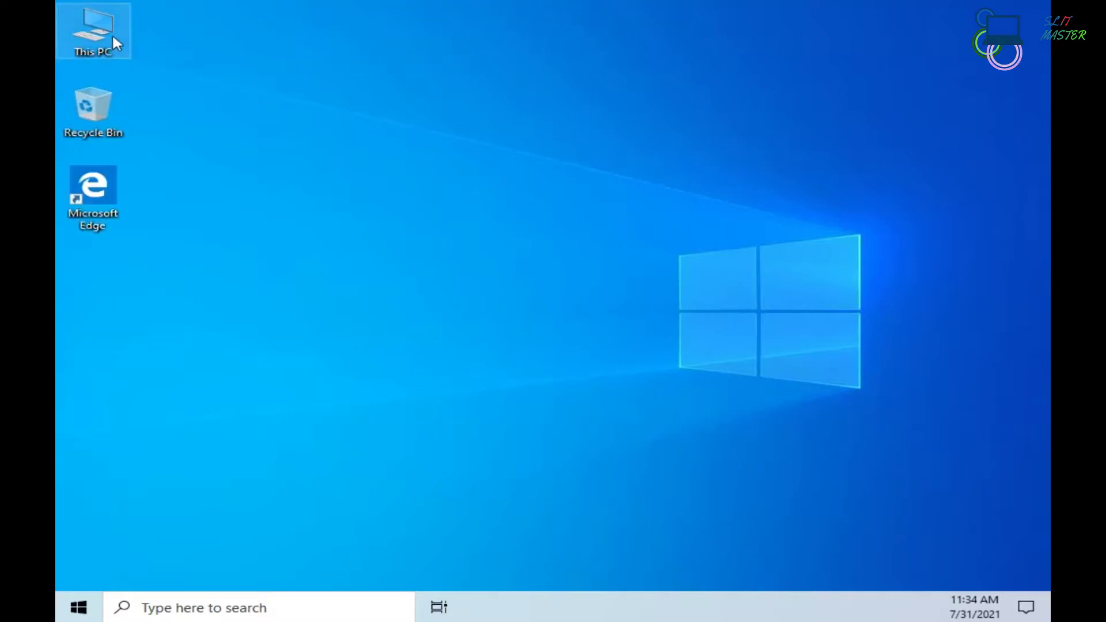
right_click(204, 32)
left_click(257, 81)
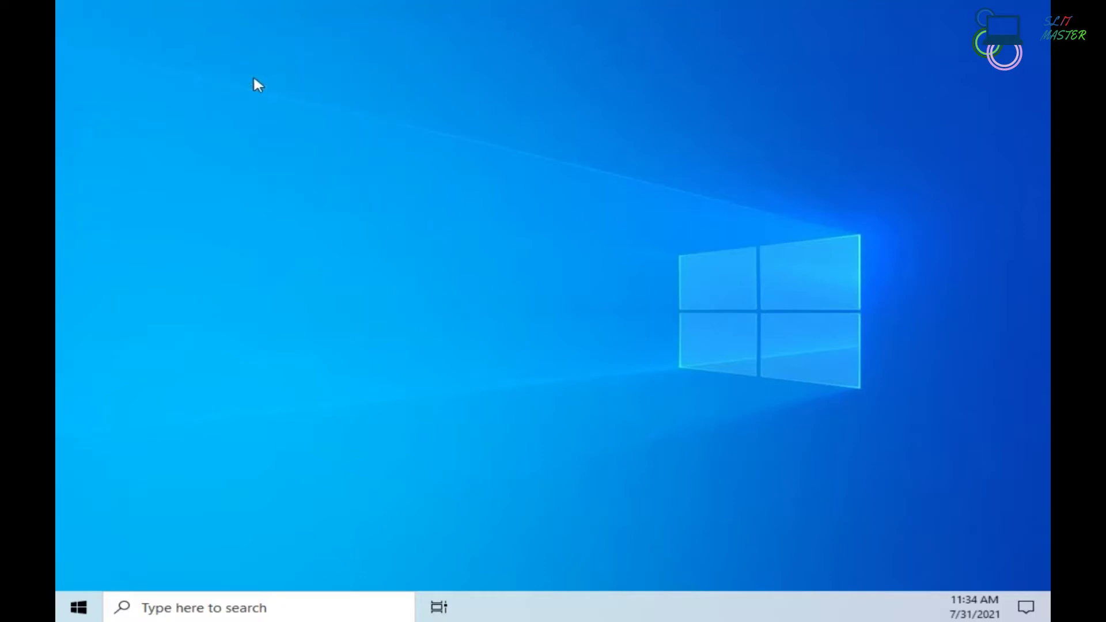
- View the computer's basic system information through the properties of This PC, and close the System window
double_click(97, 48)
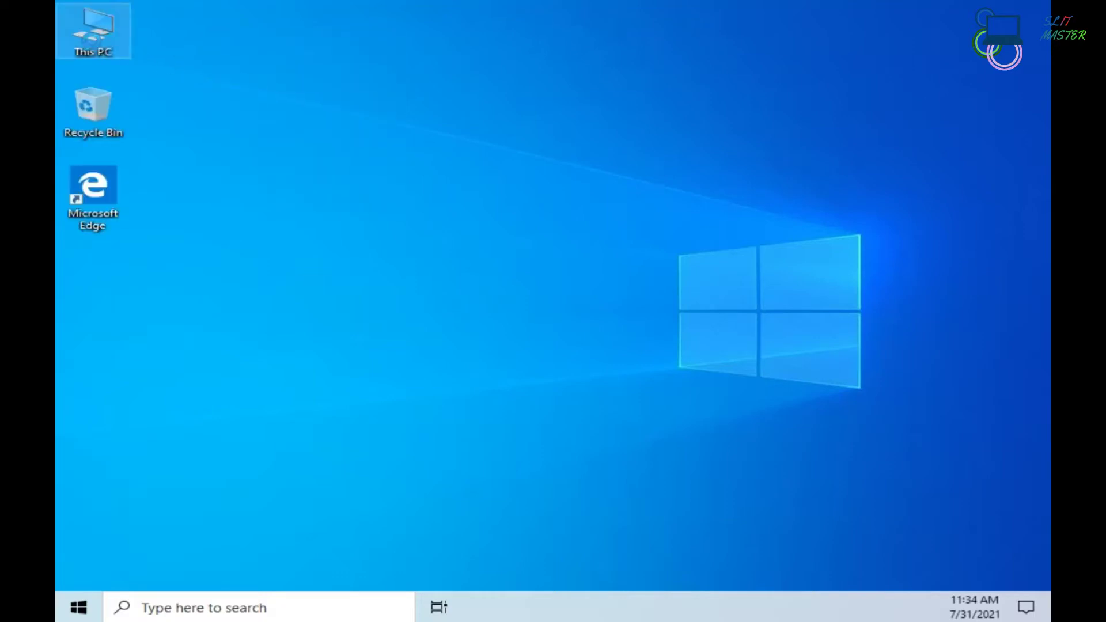
right_click(95, 46)
left_click(175, 235)
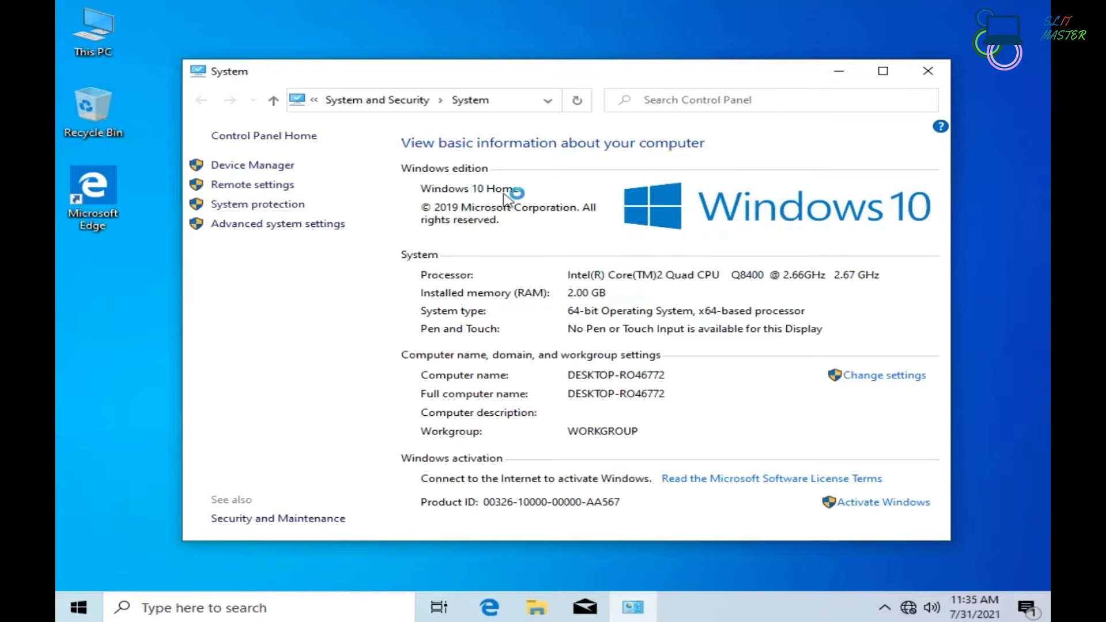
left_click(928, 72)
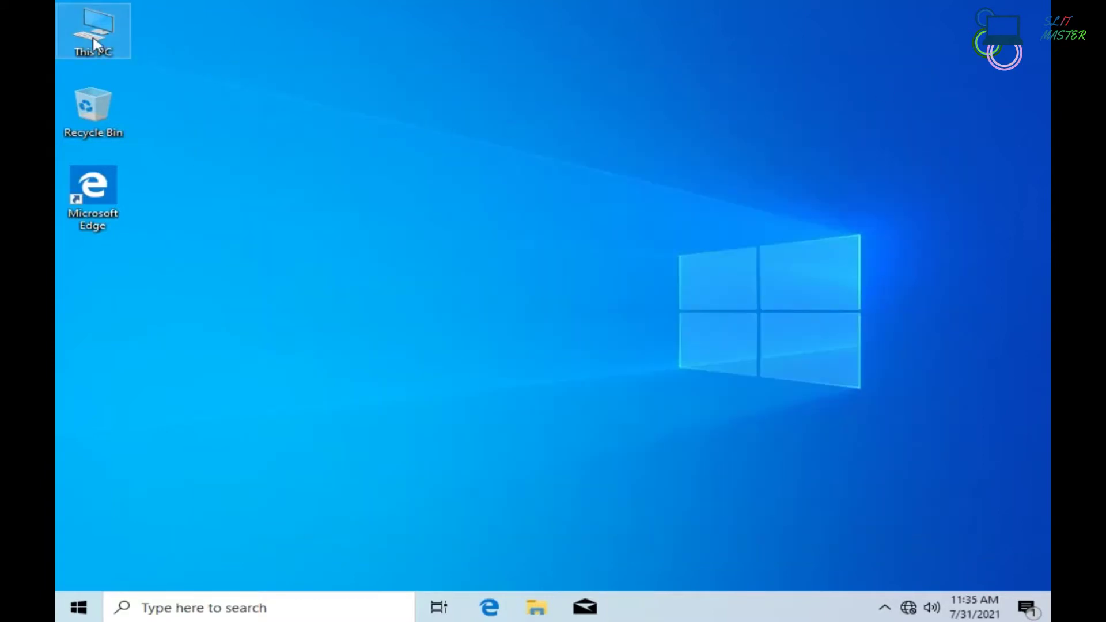
- Open This PC in a maximized window and browse to Local Disk (C:)
right_click(93, 39)
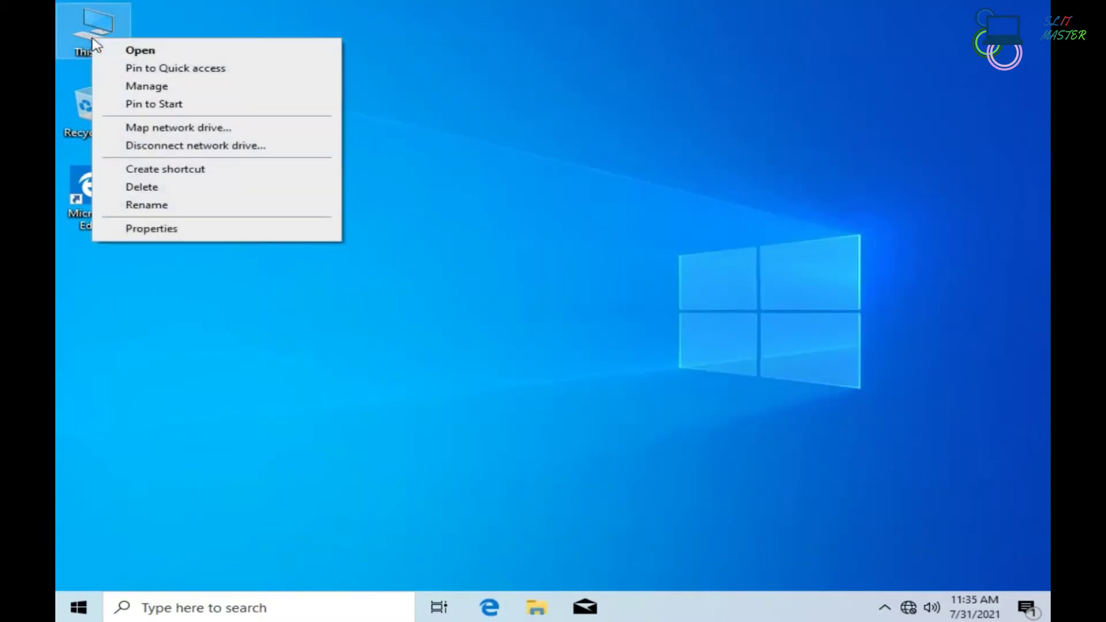
key("Escape")
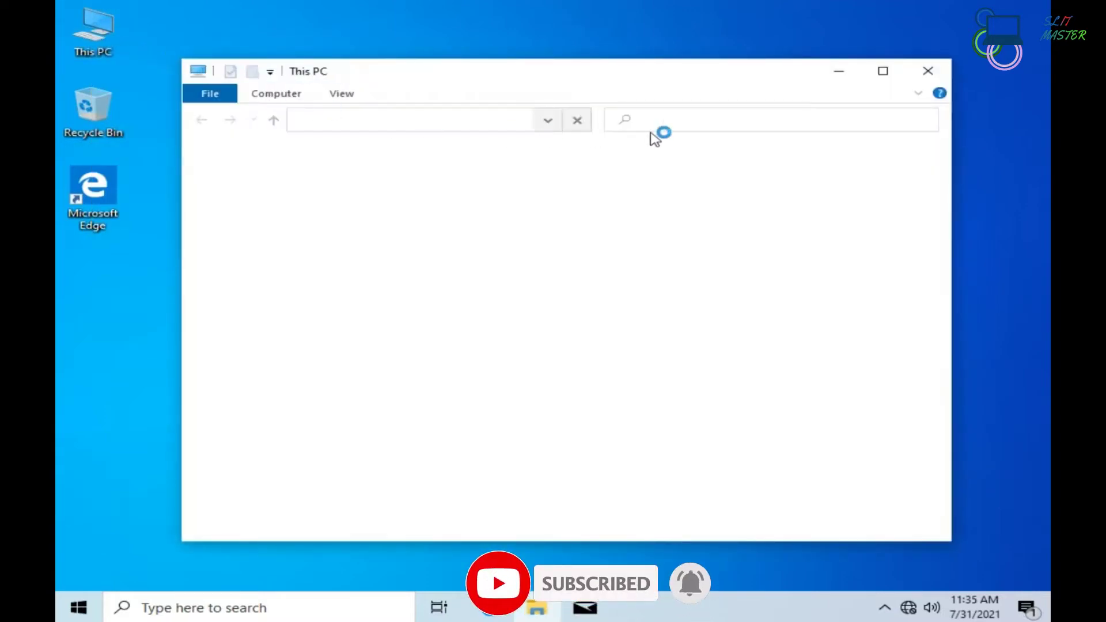
left_click(890, 76)
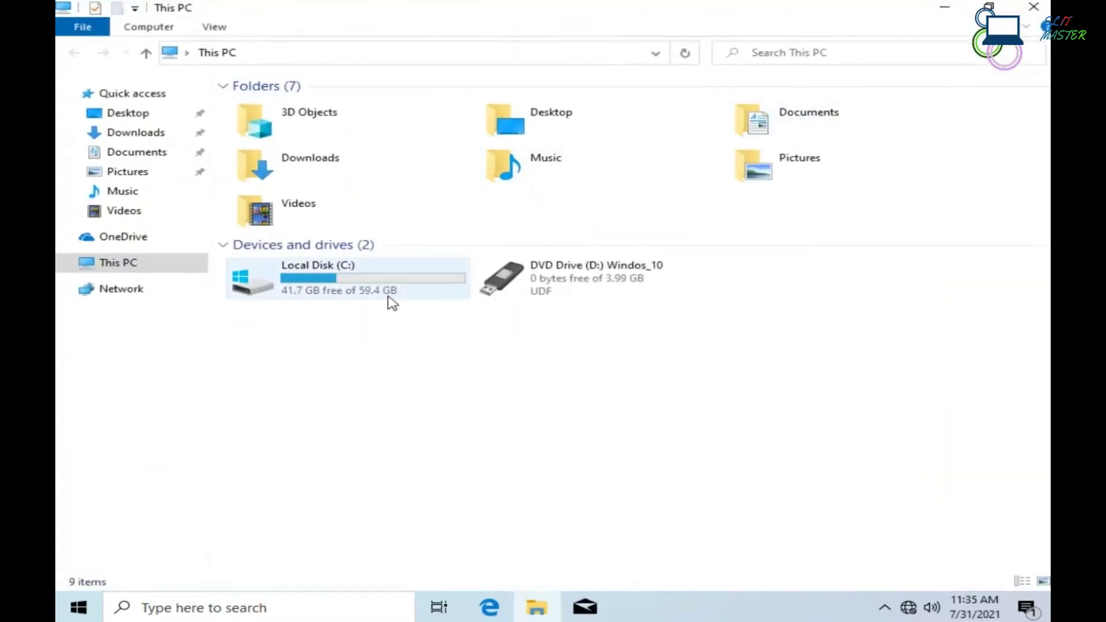
double_click(358, 294)
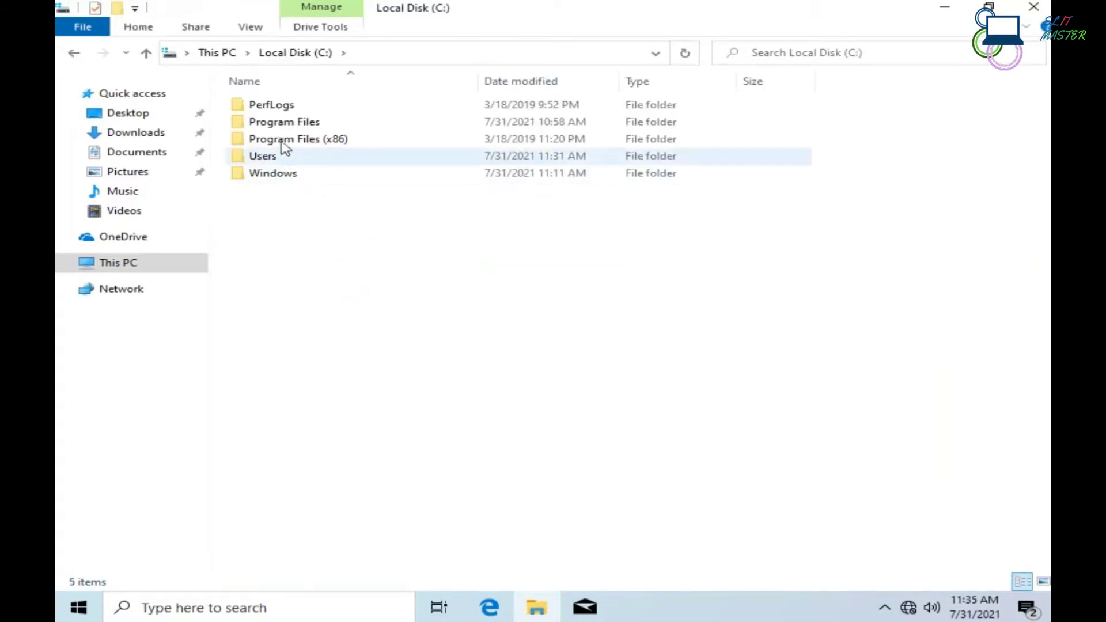
- Look inside the Program Files folder and return to the root of Local Disk (C:)
left_click(278, 128)
double_click(278, 128)
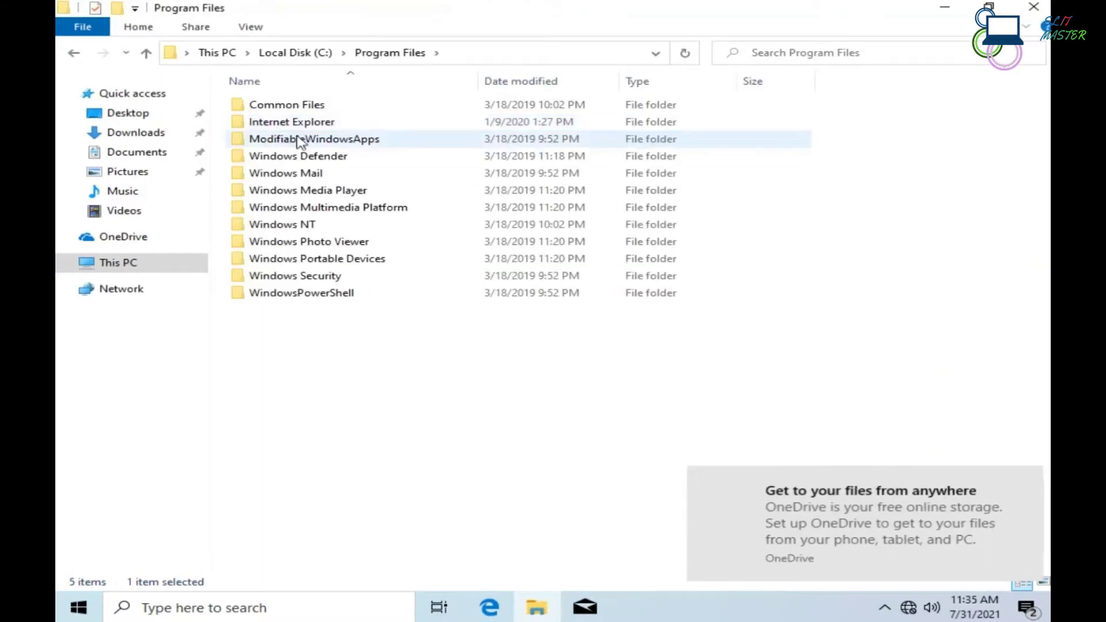
left_click(146, 53)
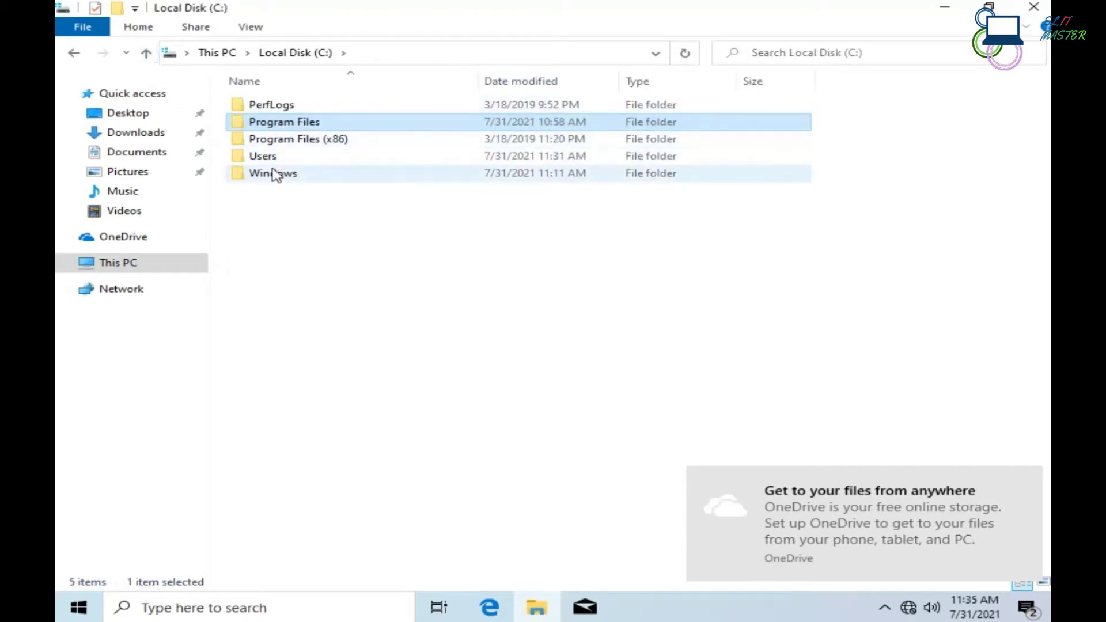
- Open the Windows folder on Local Disk (C:) and locate its System and System32 subfolders
double_click(302, 173)
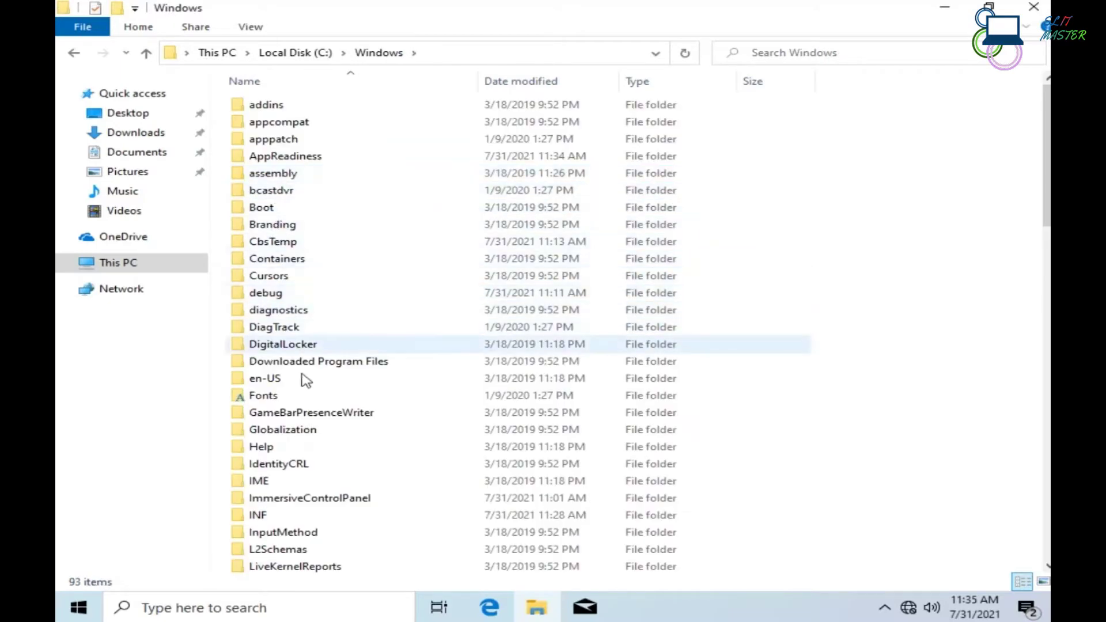
scroll(315, 409, "down", 2)
scroll(317, 418, "down", 8)
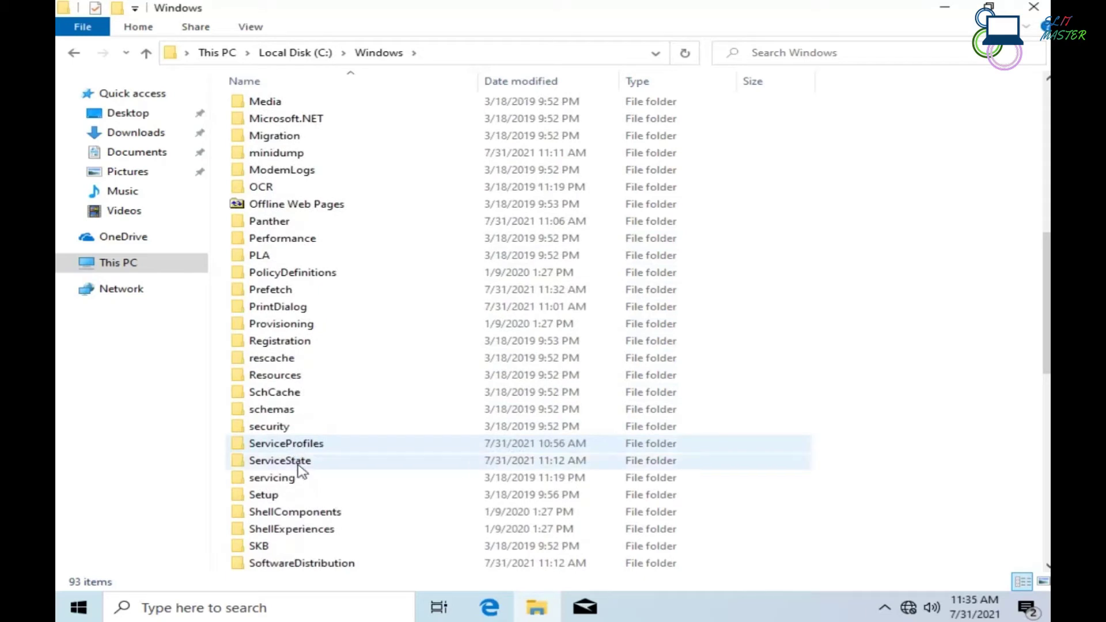
scroll(311, 507, "down", 1)
scroll(311, 512, "down", 2)
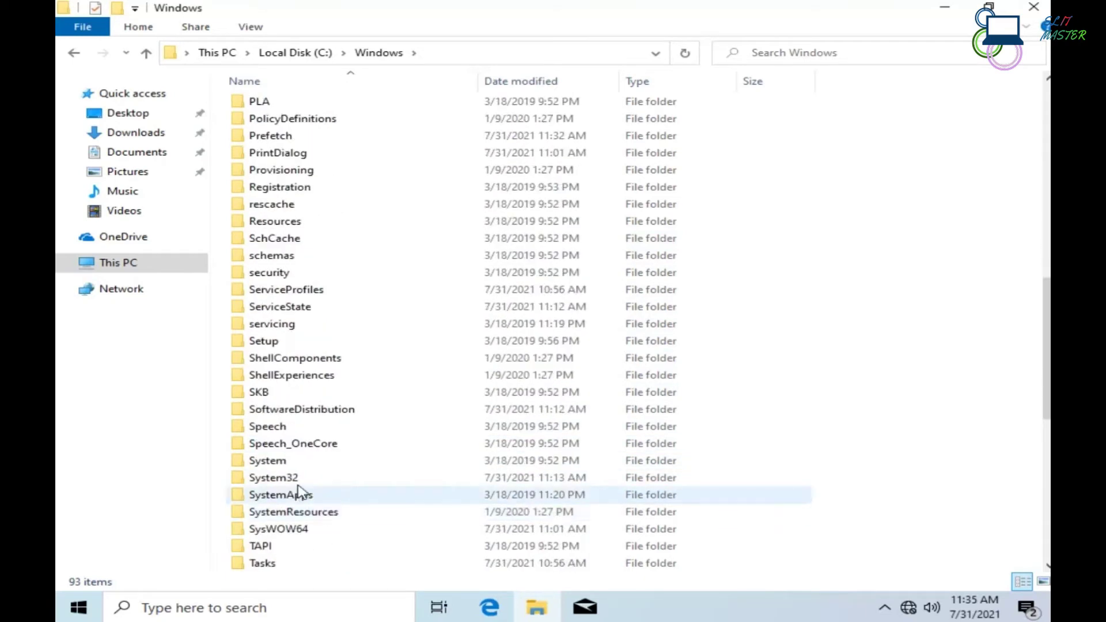
- Look inside the System and System32 subfolders in turn, returning to the Windows folder each time
double_click(279, 462)
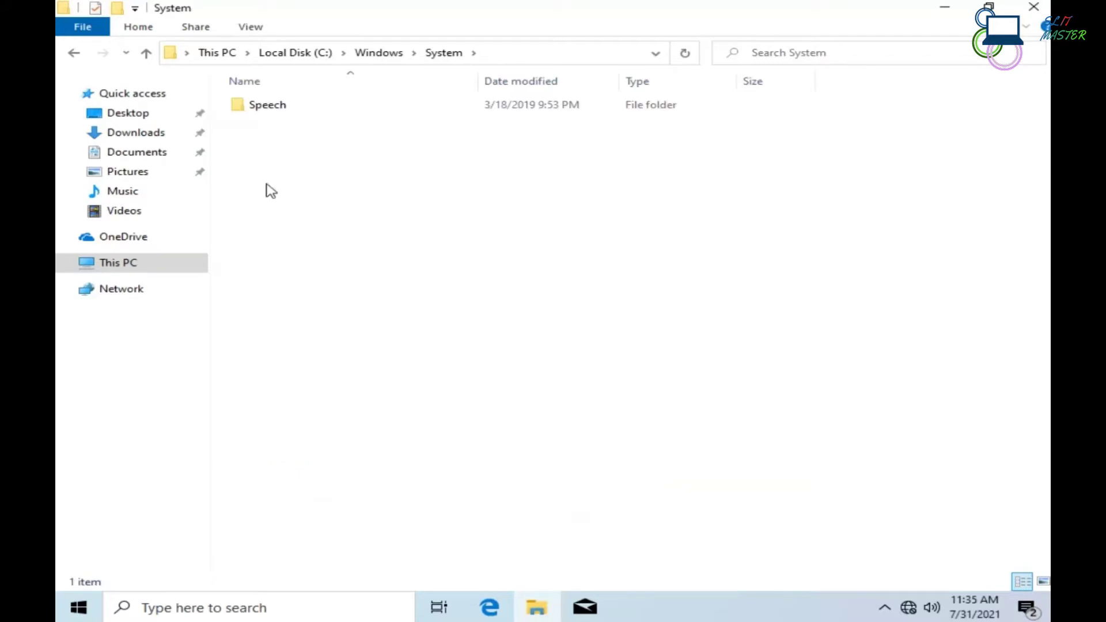
left_click(146, 53)
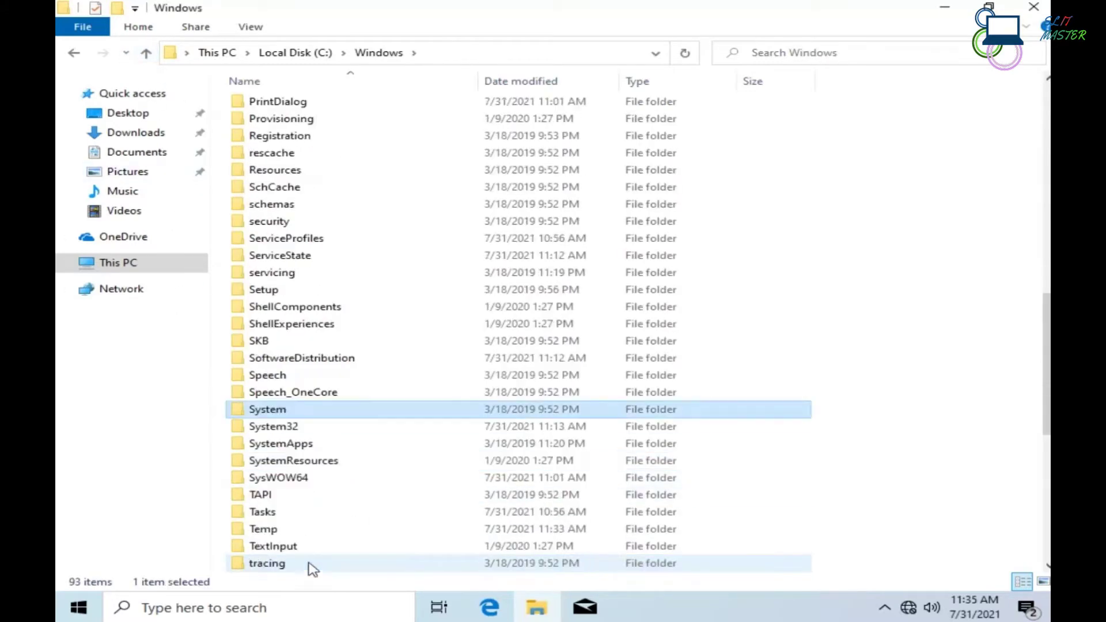
double_click(285, 426)
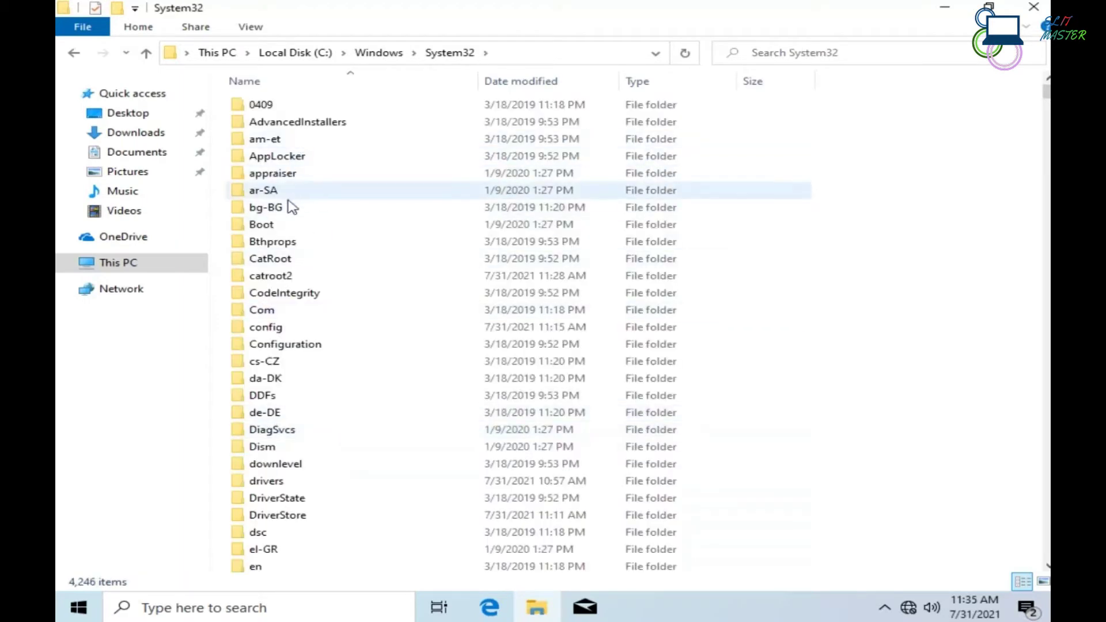
left_click(148, 53)
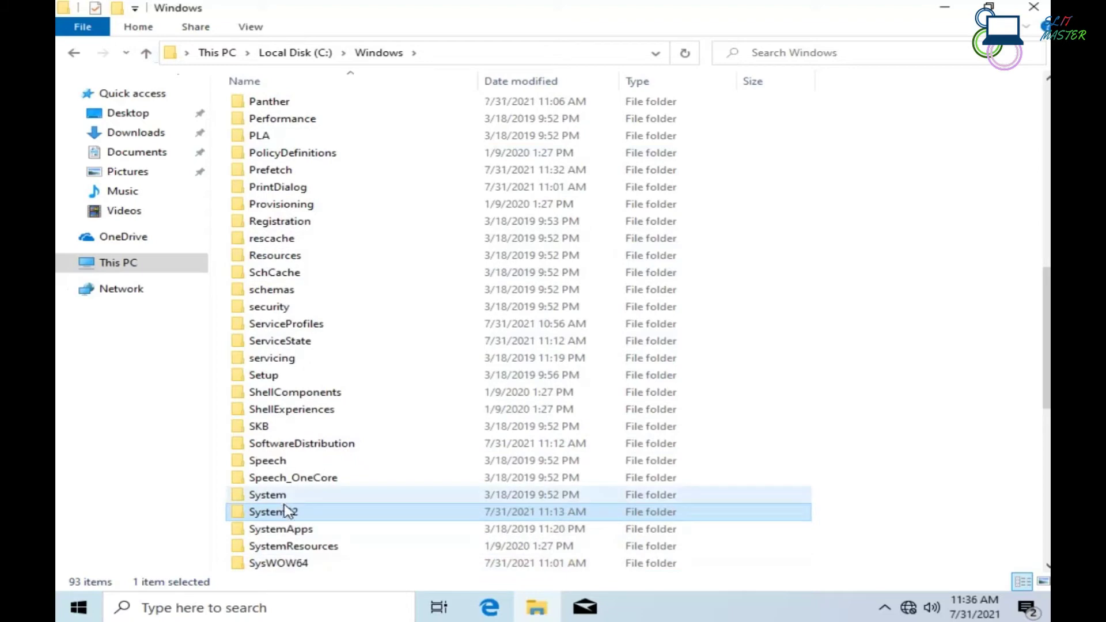
- Try to delete the System32 folder to the Recycle Bin, retry once with full details shown, and cancel the operation
double_click(288, 511)
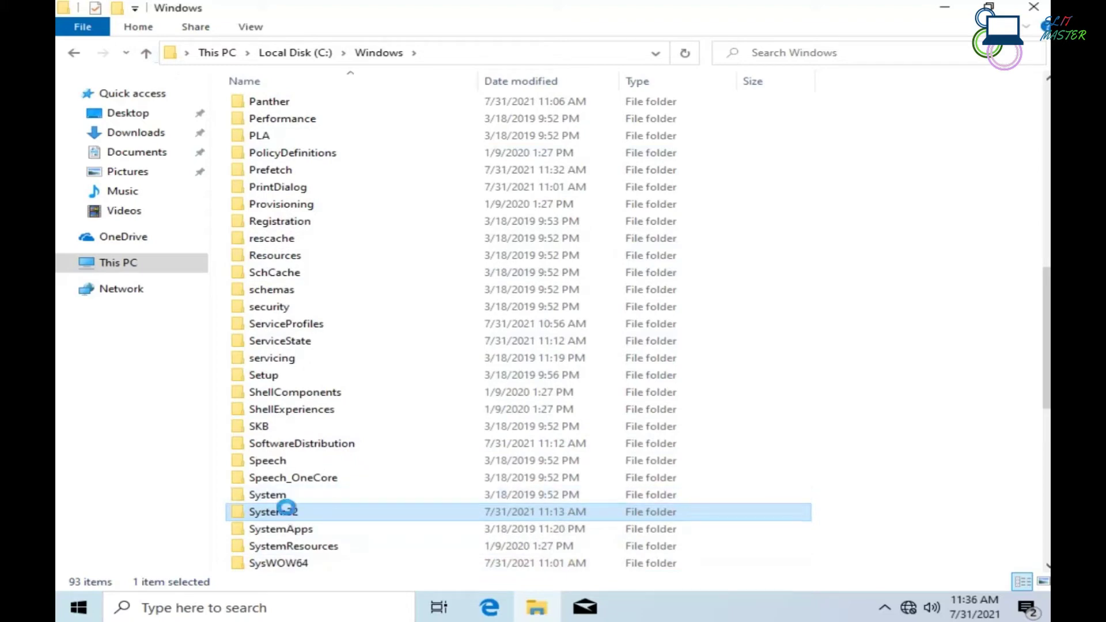
right_click(289, 510)
left_click(317, 474)
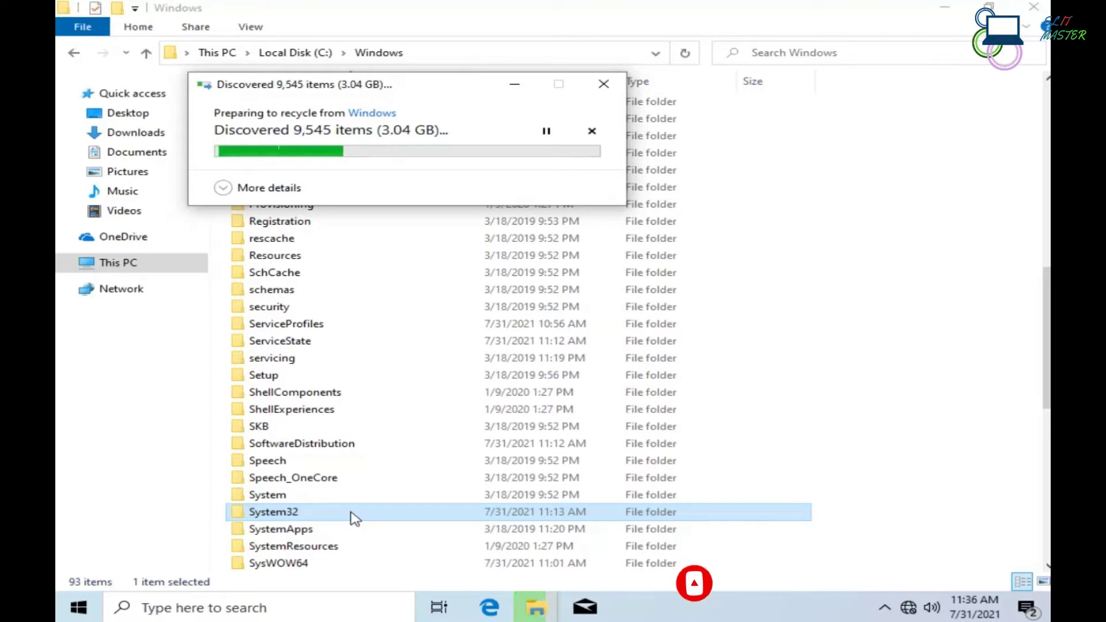
left_click(258, 187)
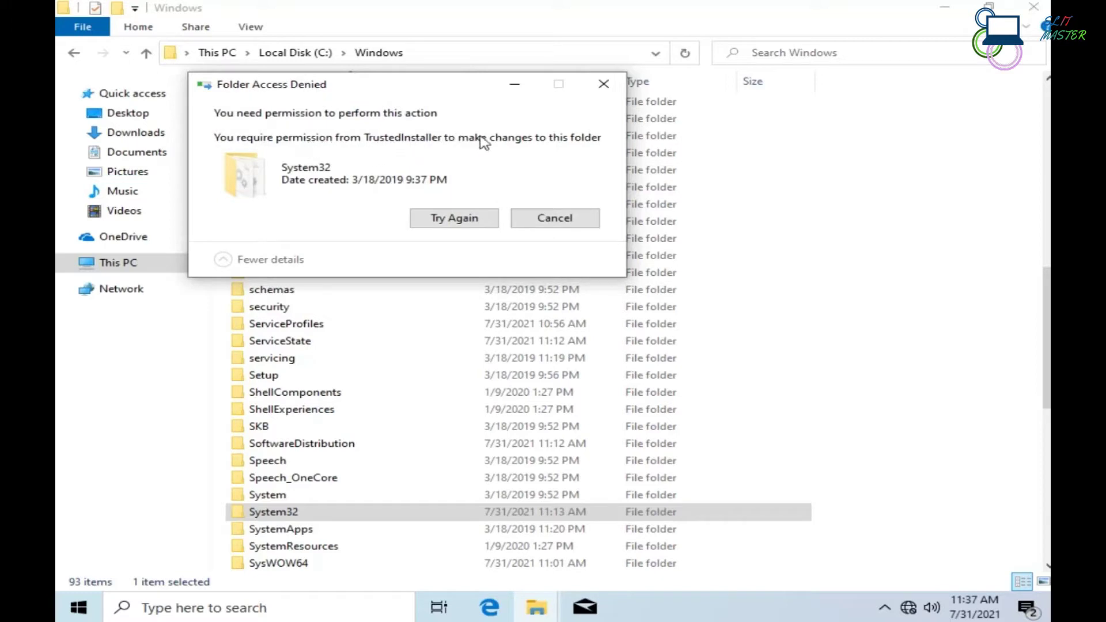
left_click(454, 218)
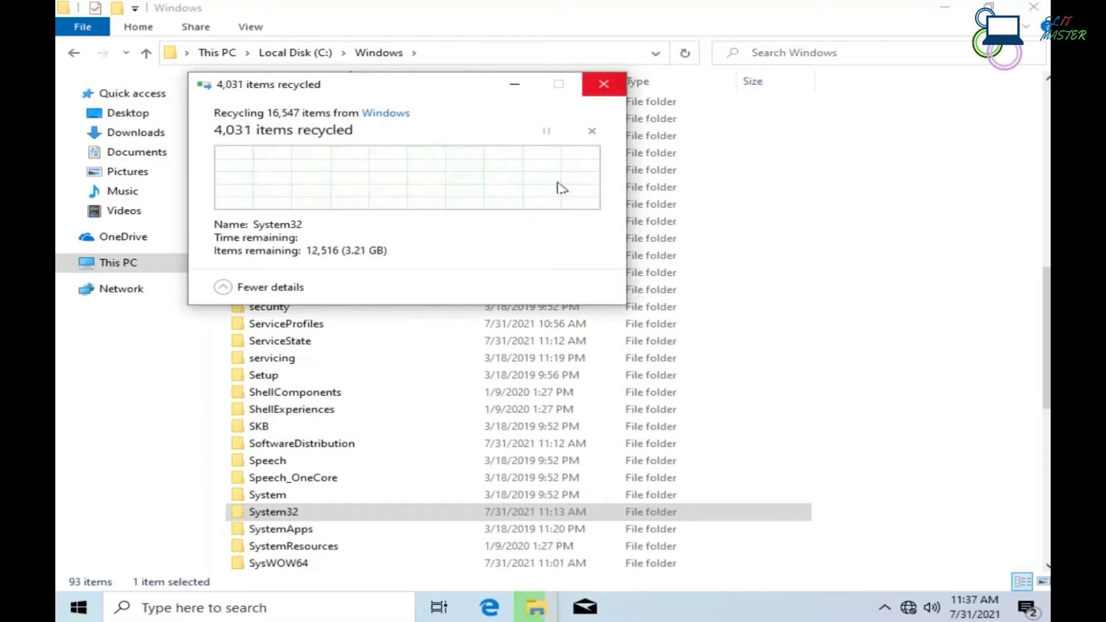
left_click(592, 131)
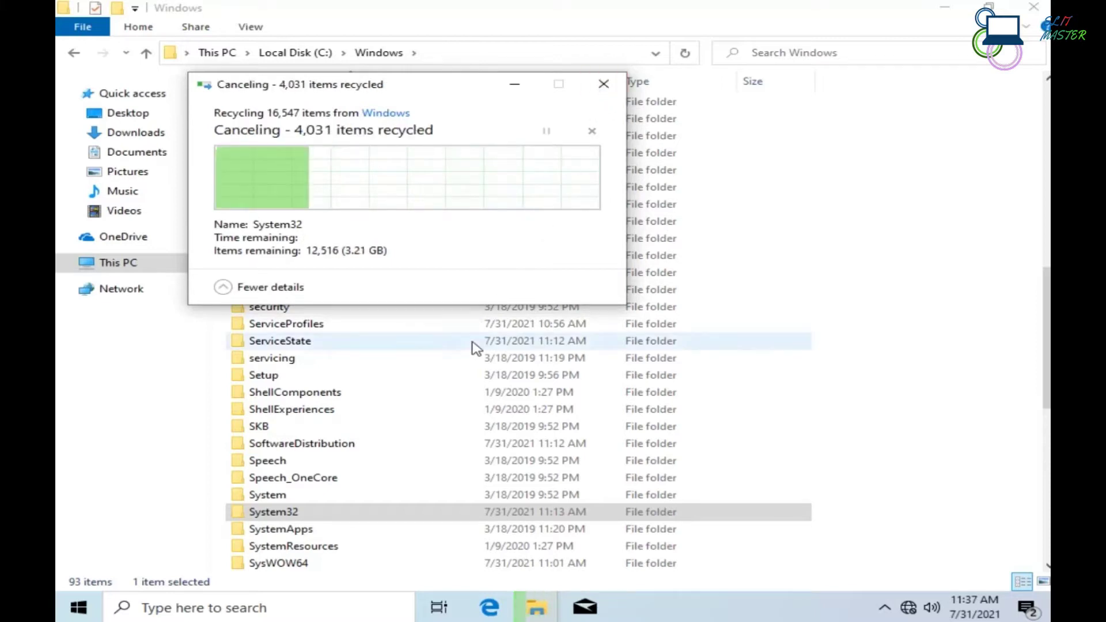
left_click(602, 84)
left_click(602, 81)
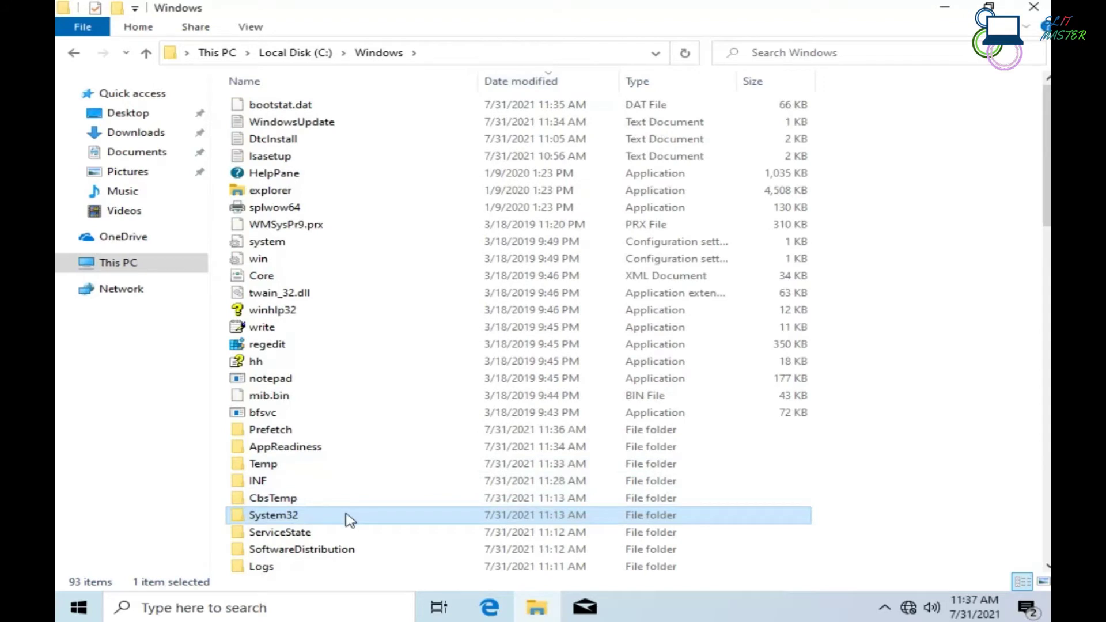
- Try to permanently delete the System32 folder with administrator permission, retry the deletion, and dismiss it
key("shift+Delete")
key("Return")
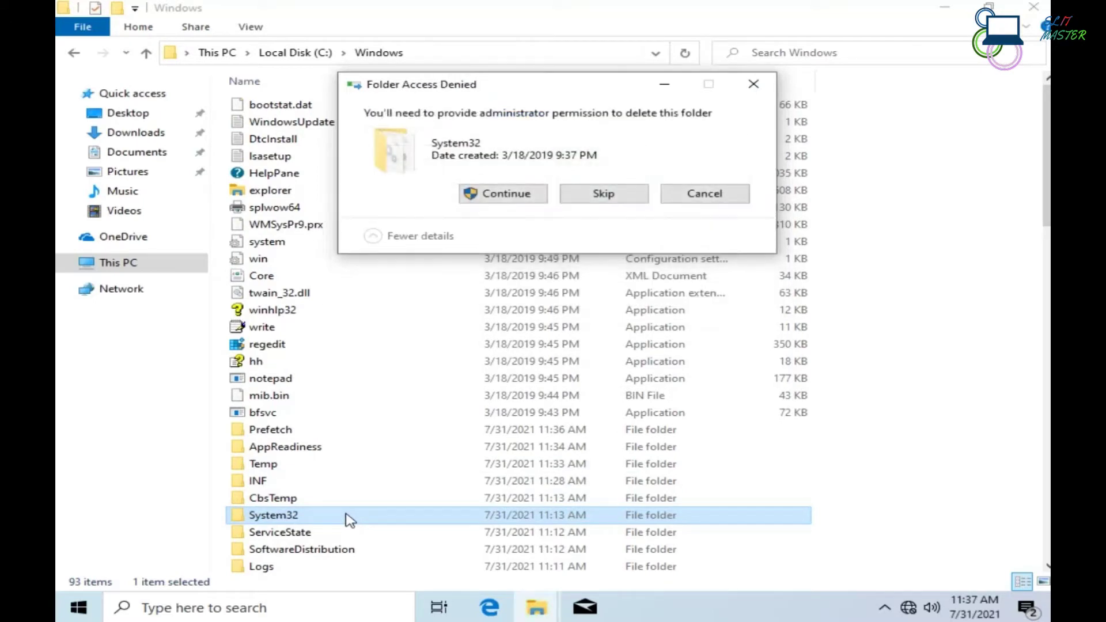
left_click(505, 194)
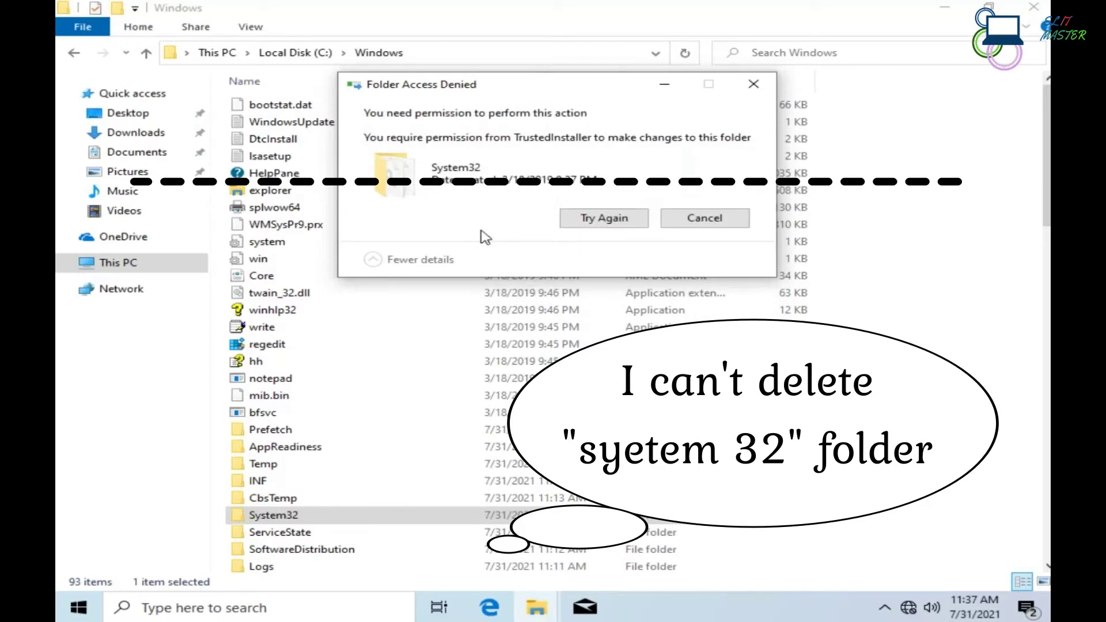
left_click(589, 219)
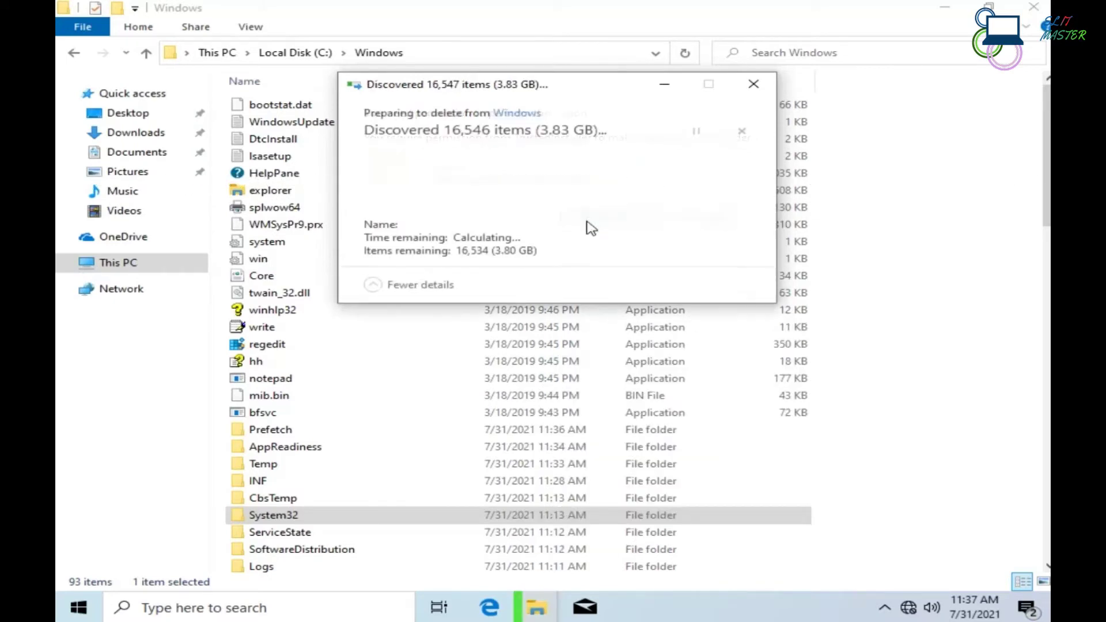
left_click(588, 231)
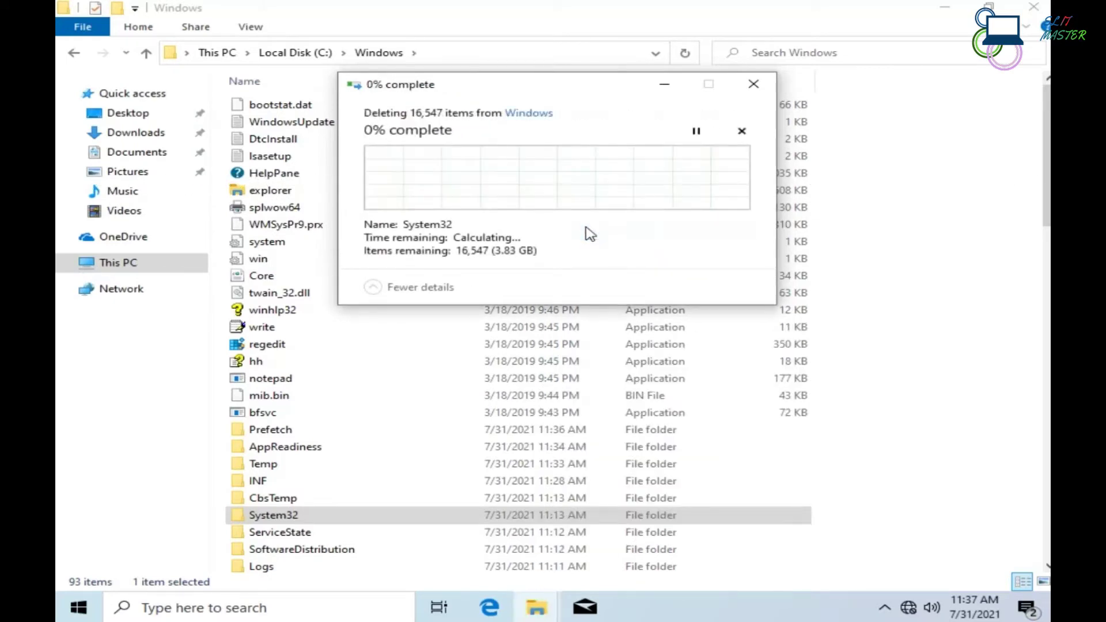
left_click(699, 230)
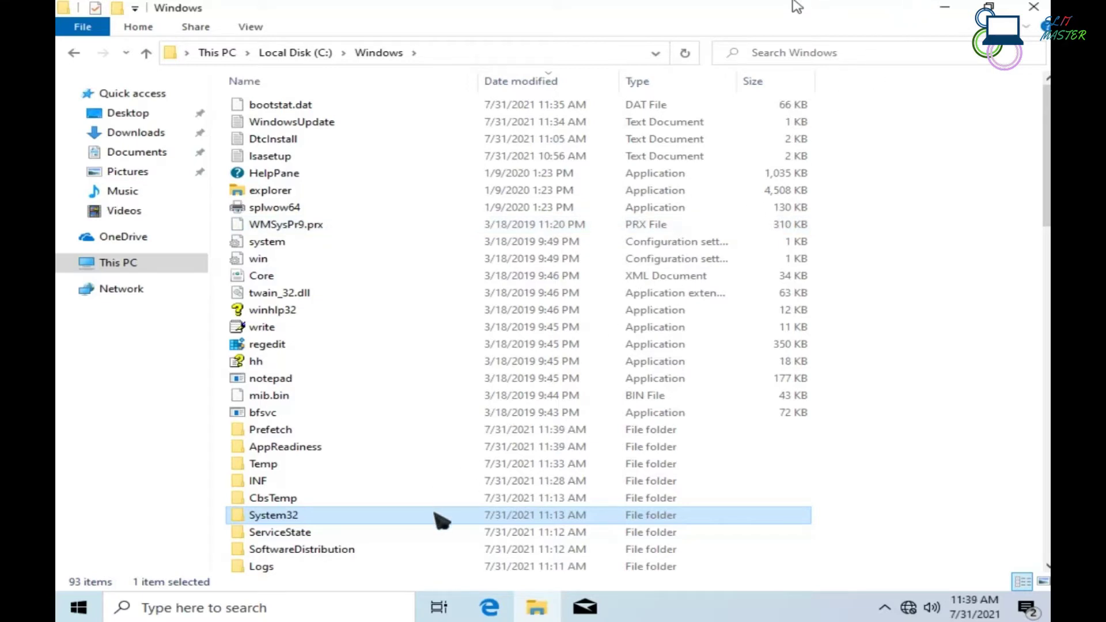
- Open the System32 folder's properties, look through its advanced attributes and other property pages, and open its advanced security settings
right_click(403, 521)
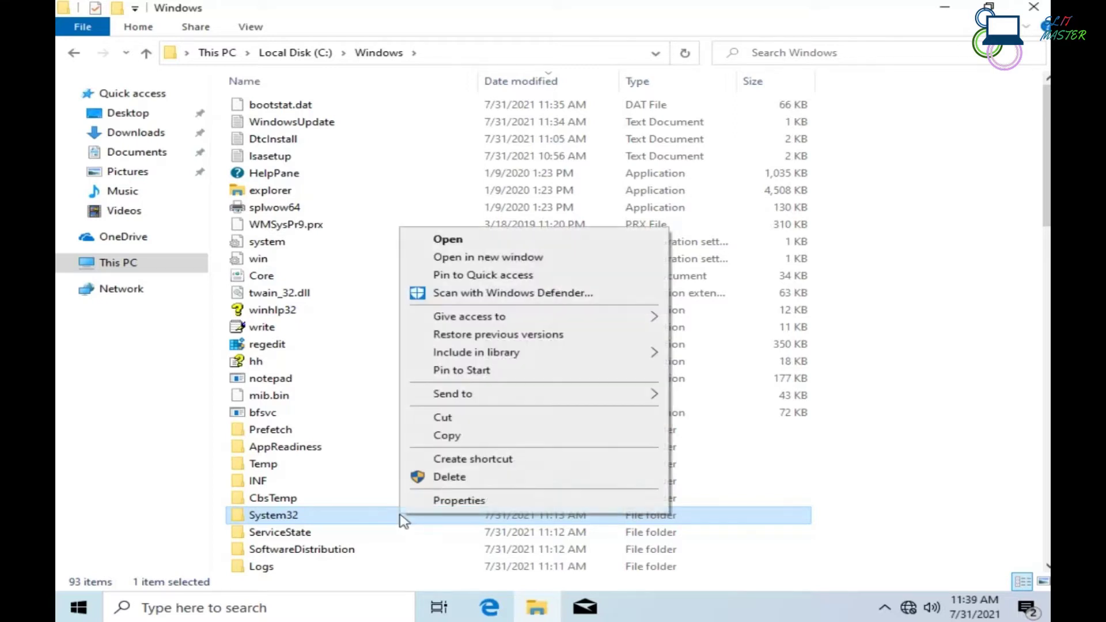
left_click(431, 504)
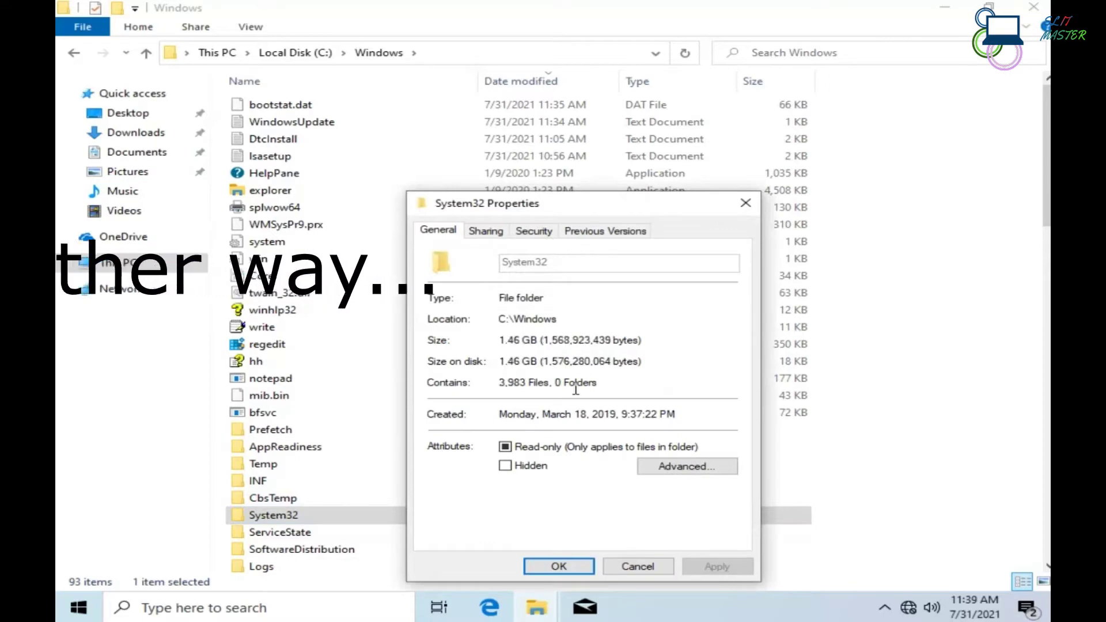
left_click(661, 466)
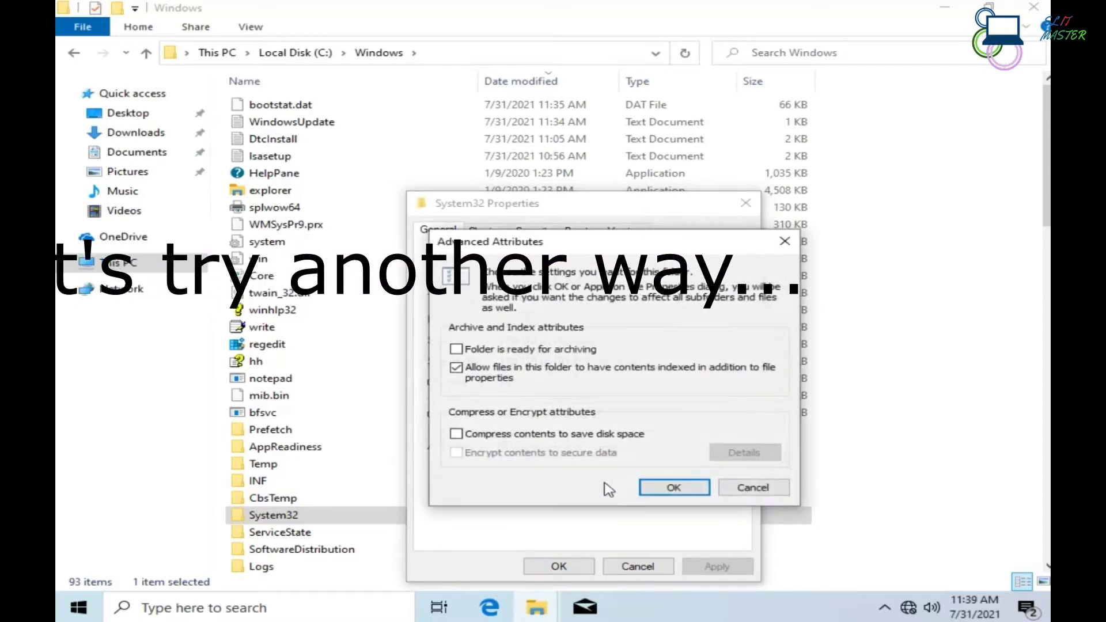
key("Escape")
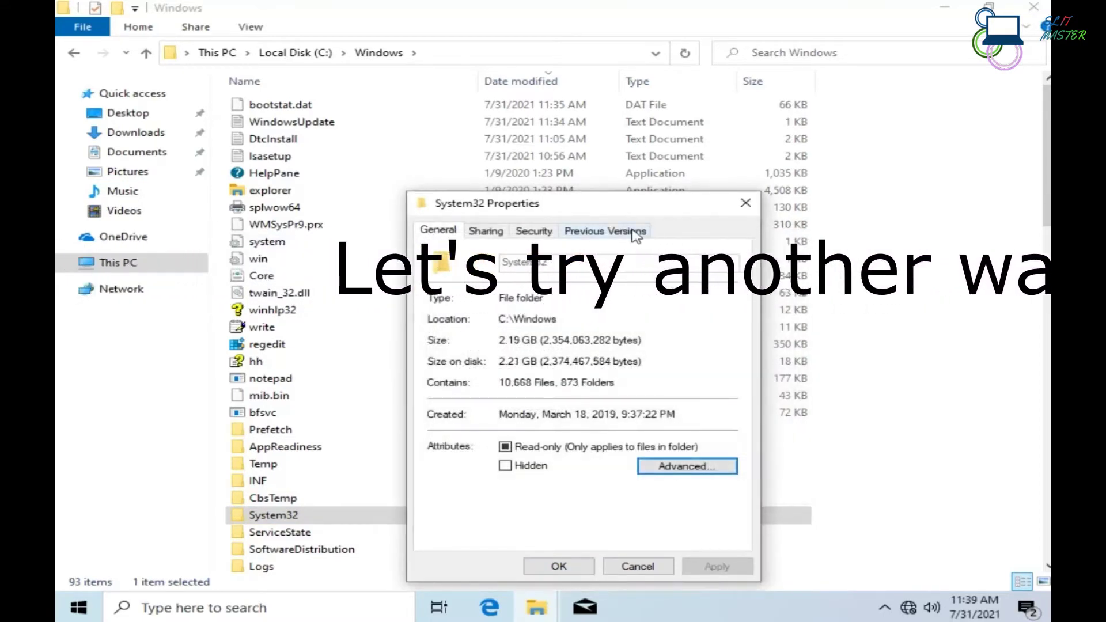
left_click(634, 231)
left_click(531, 230)
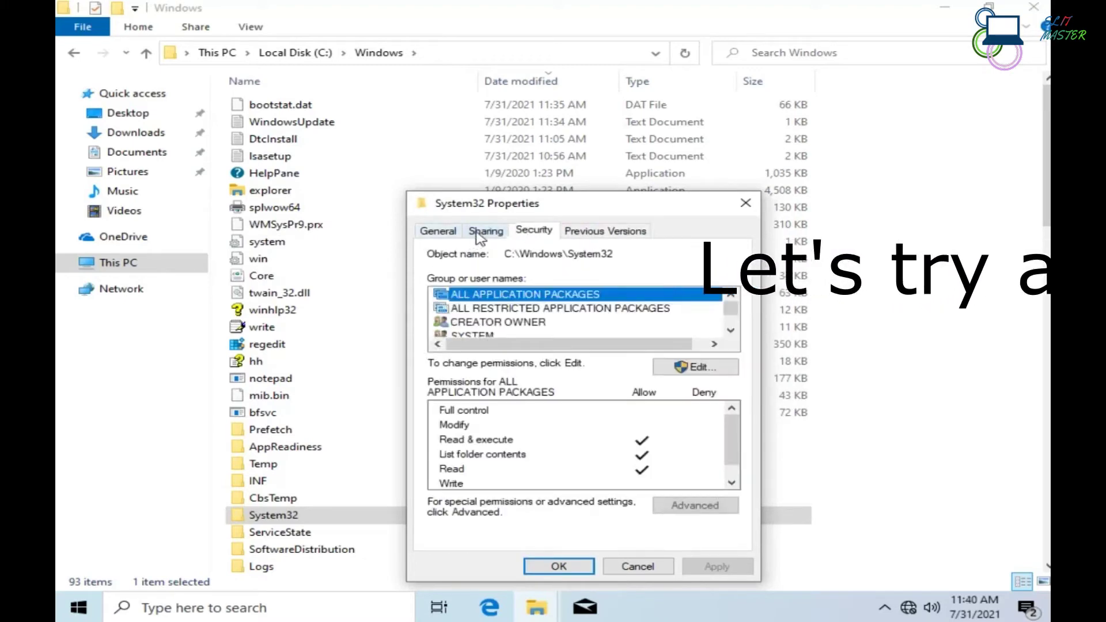
left_click(484, 232)
left_click(551, 231)
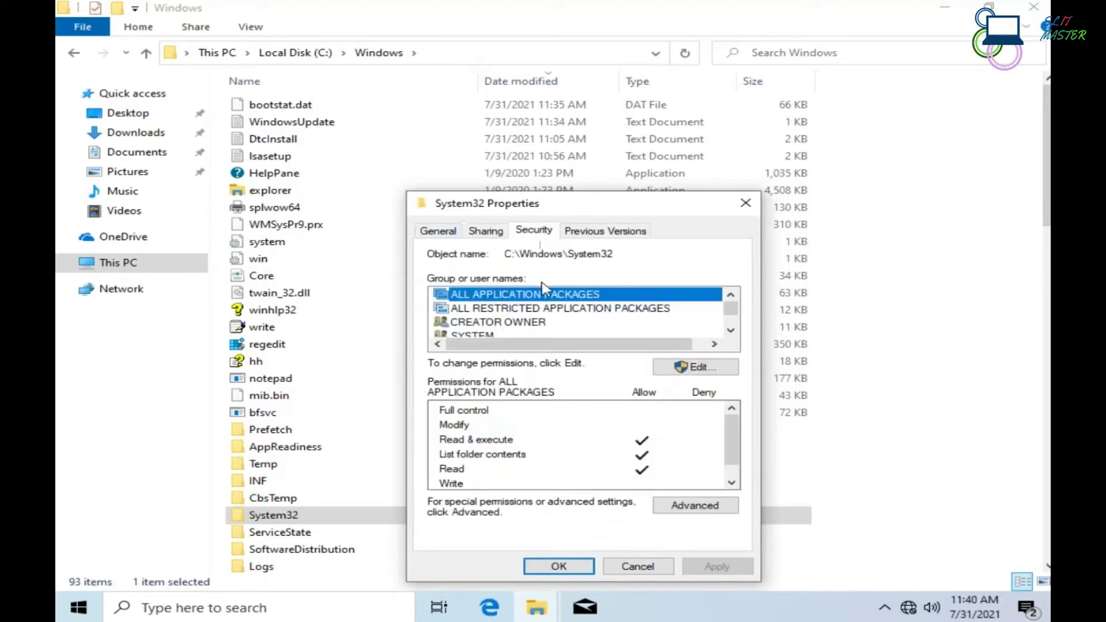
left_click(700, 507)
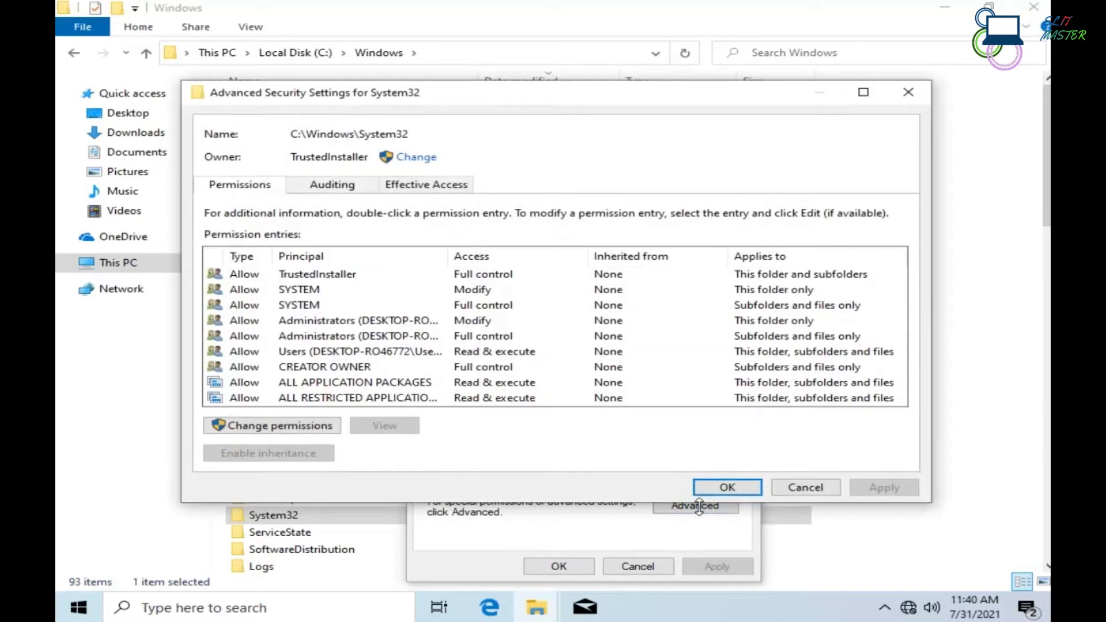
- Change the owner of the System32 folder to the SL IT MASTER account, checking the entered name
left_click(412, 160)
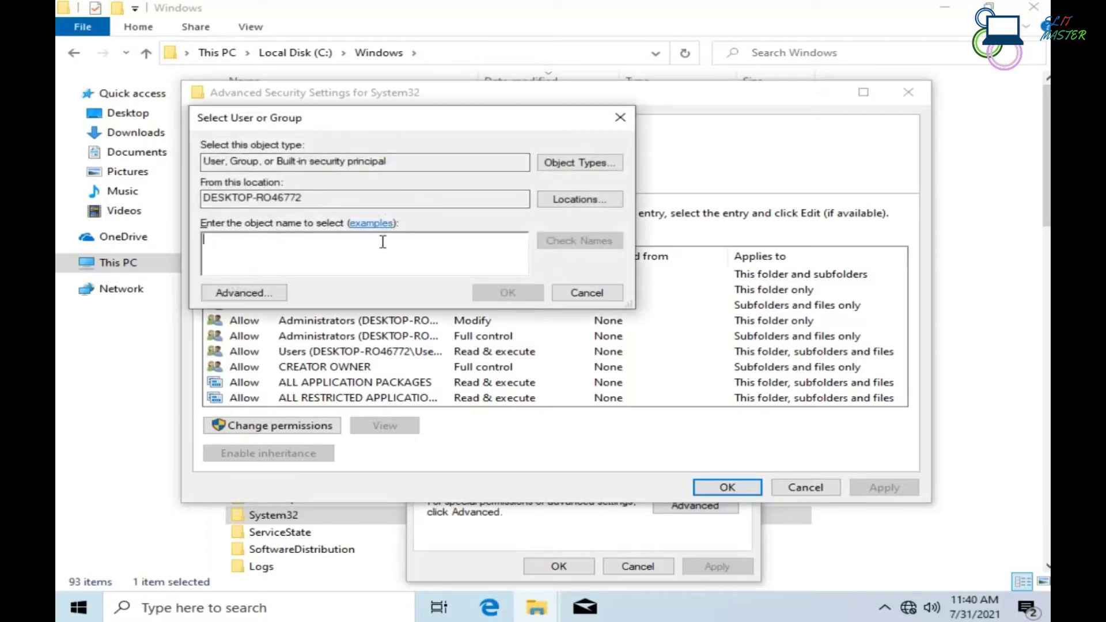
type("SL IT MASTER")
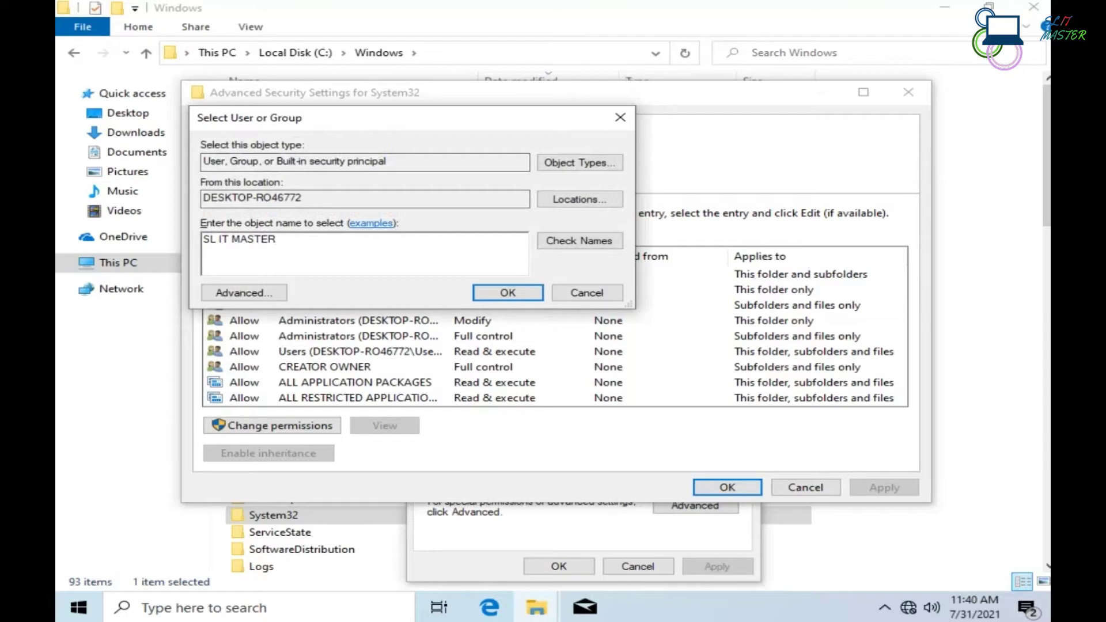
left_click(585, 252)
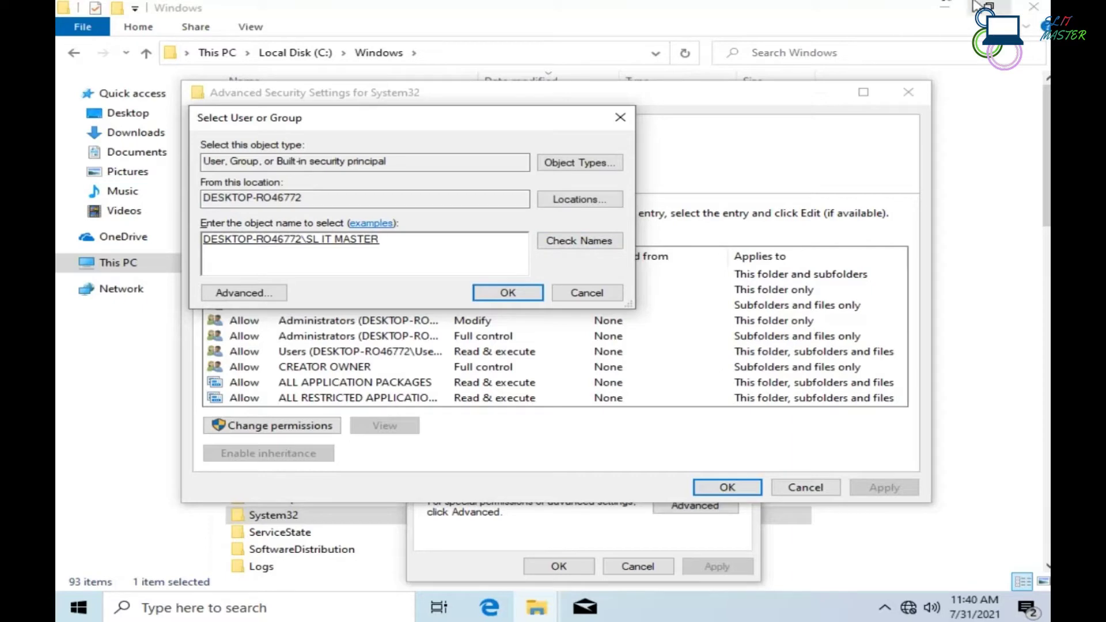
left_click(511, 293)
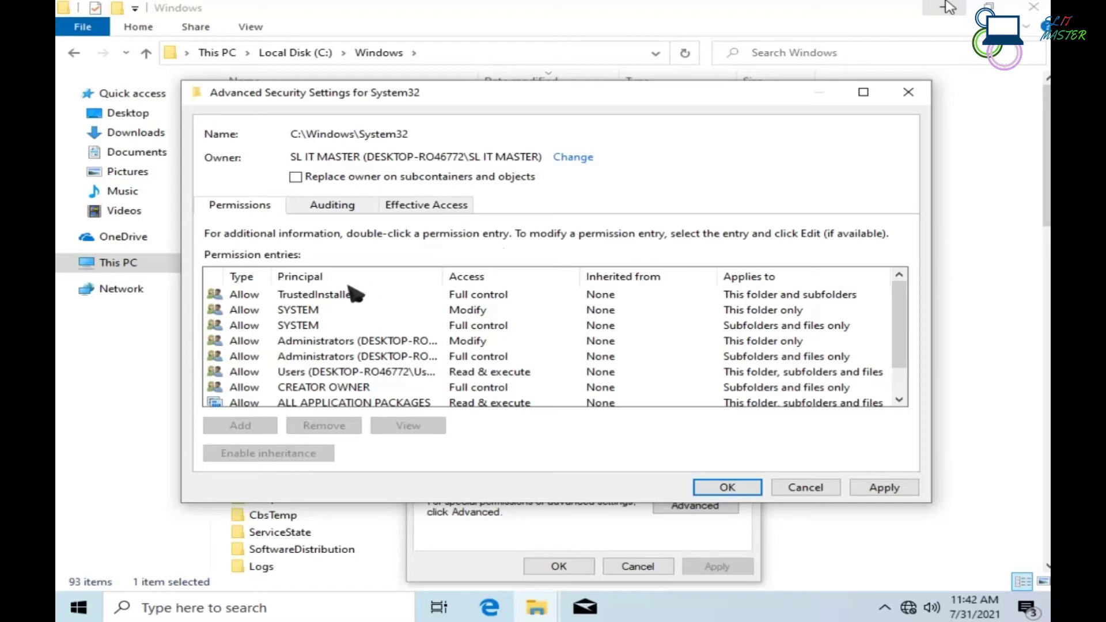
- View the SYSTEM permission entry for this folder only, apply the System32 ownership change, and close the advanced security settings
left_click(300, 311)
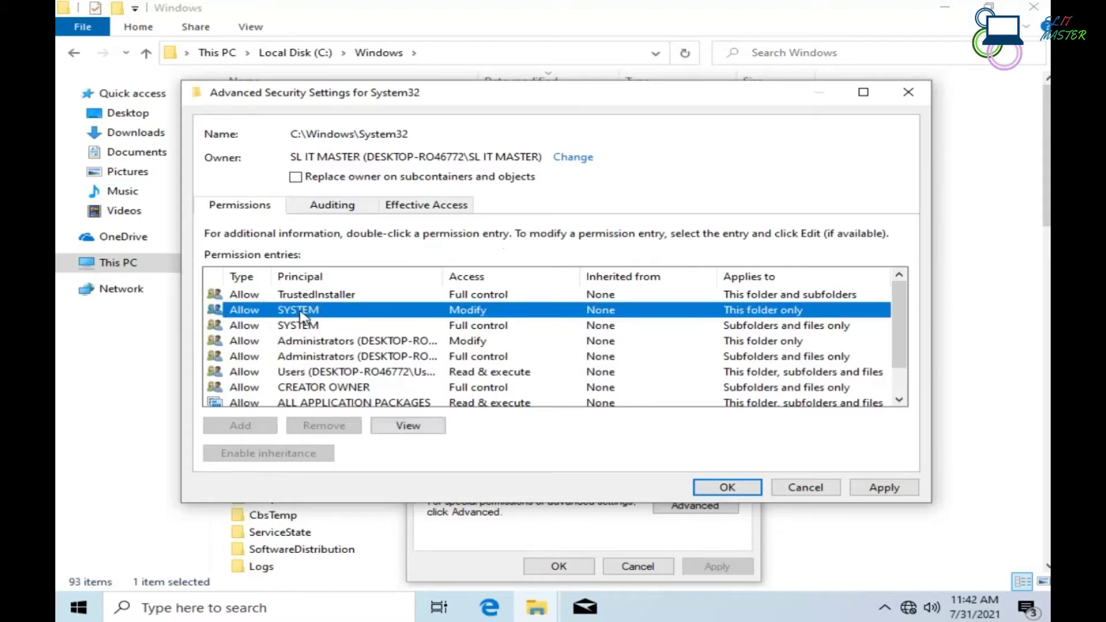
left_click(431, 429)
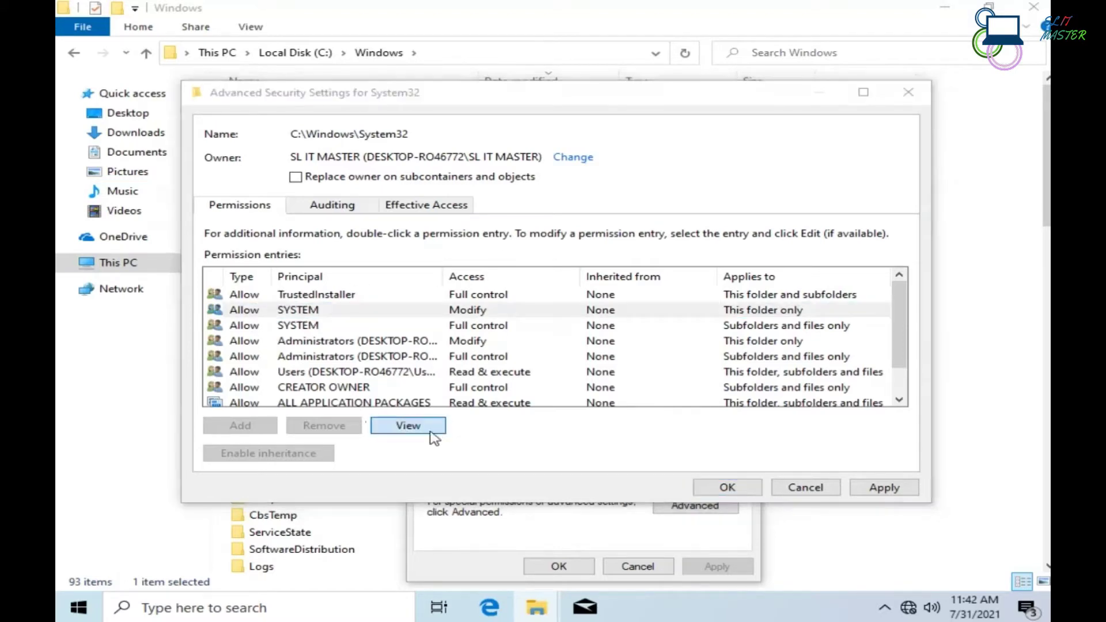
left_click(981, 62)
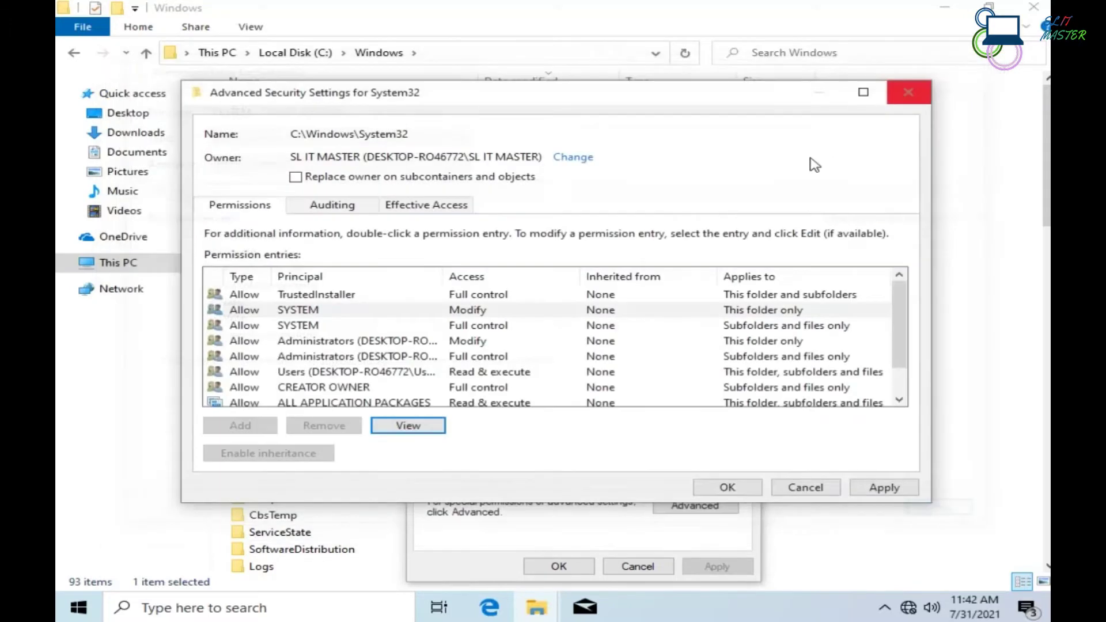
left_click(305, 315)
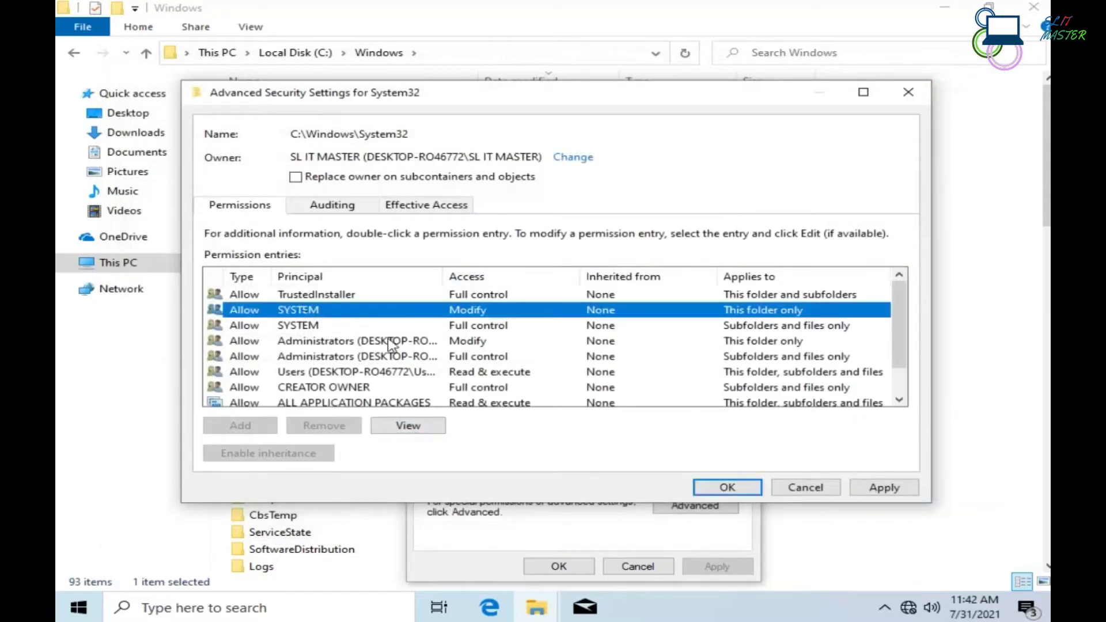
left_click(884, 488)
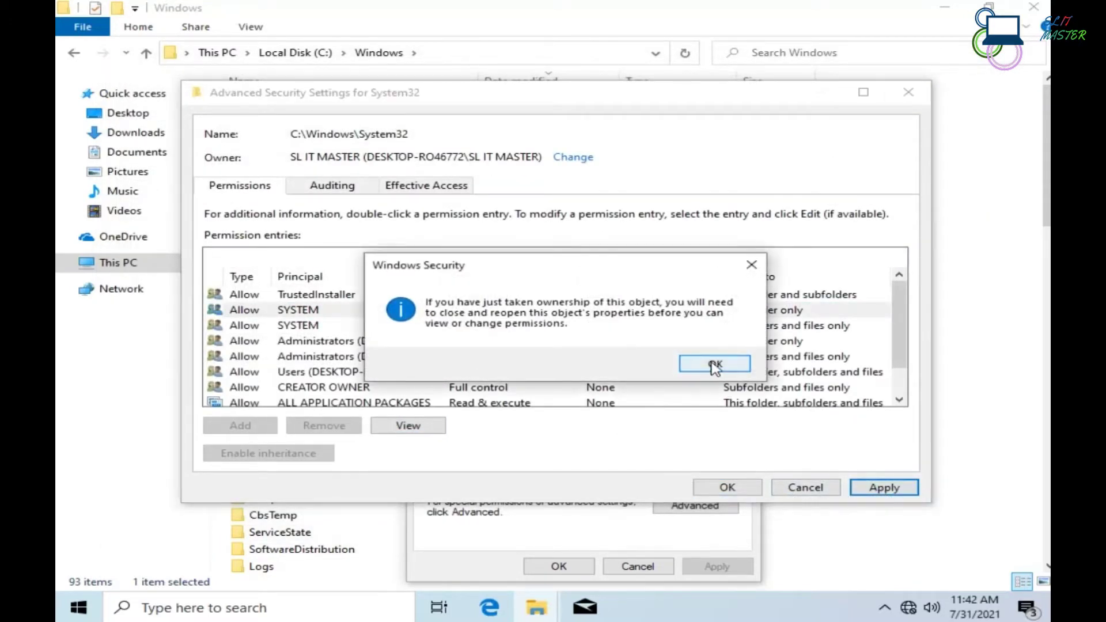
left_click(713, 363)
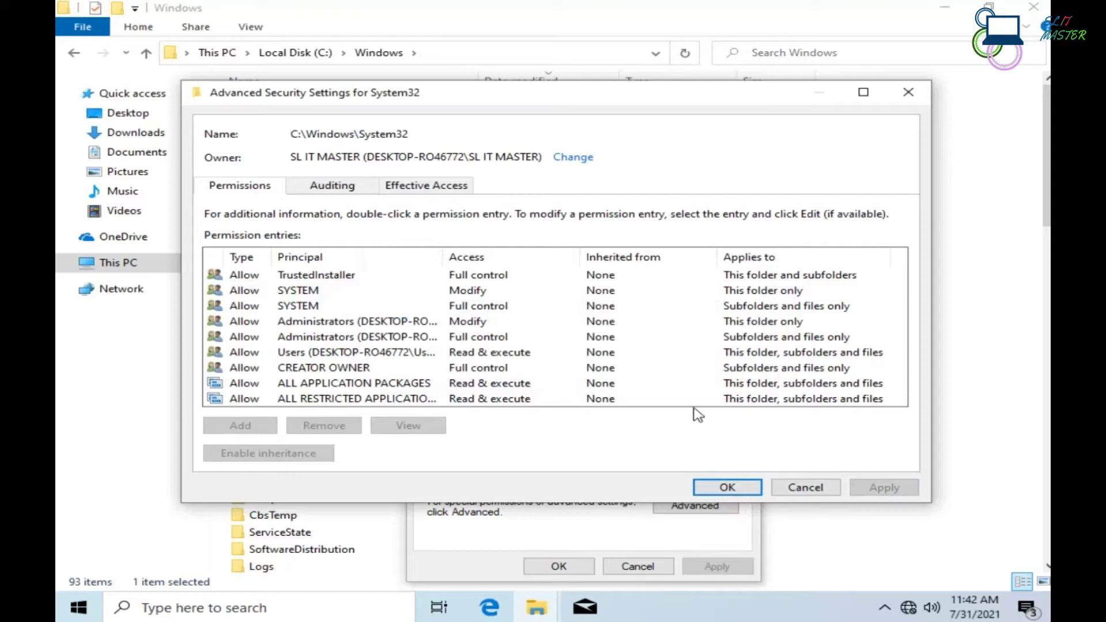
left_click(812, 488)
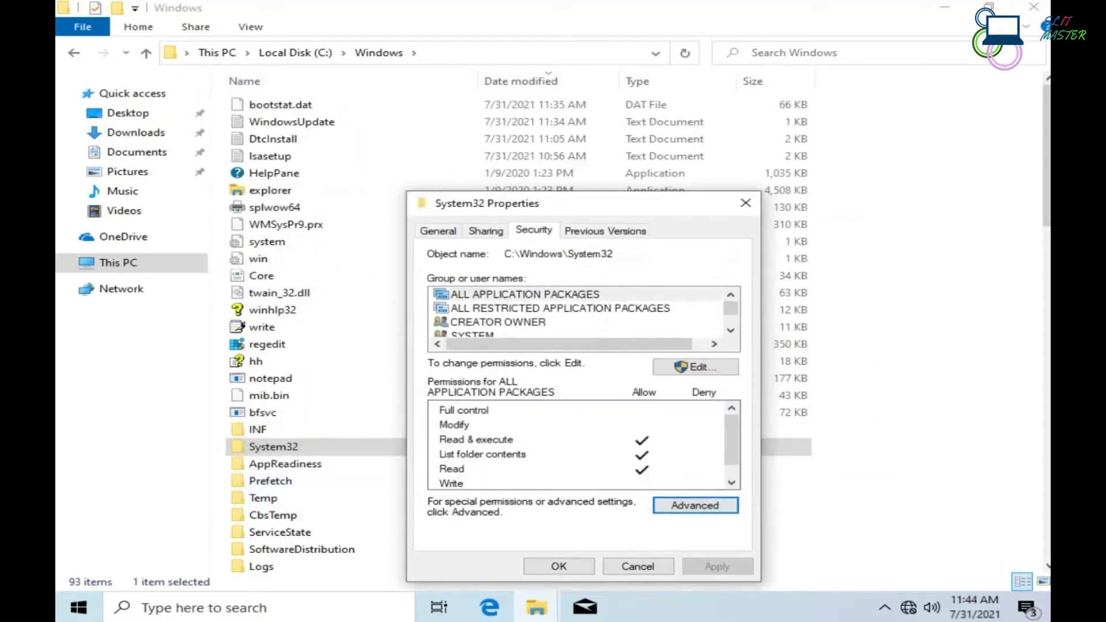
- Reopen System32's advanced security settings, enable permission changes, and open the SYSTEM entry with Modify access for editing
left_click(668, 507)
left_click(317, 427)
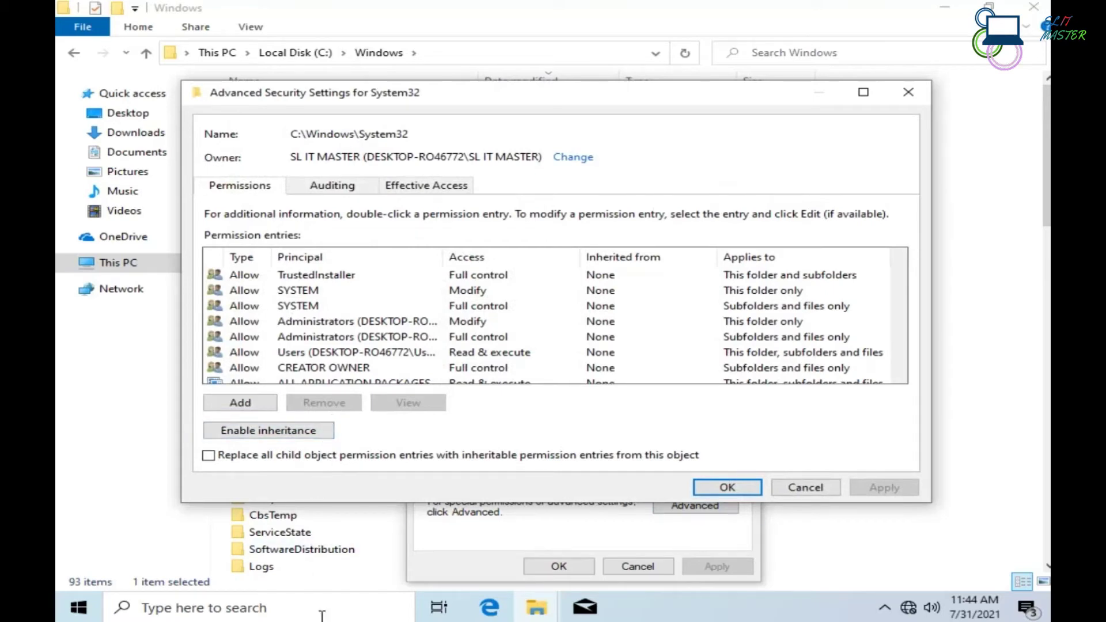
left_click(301, 291)
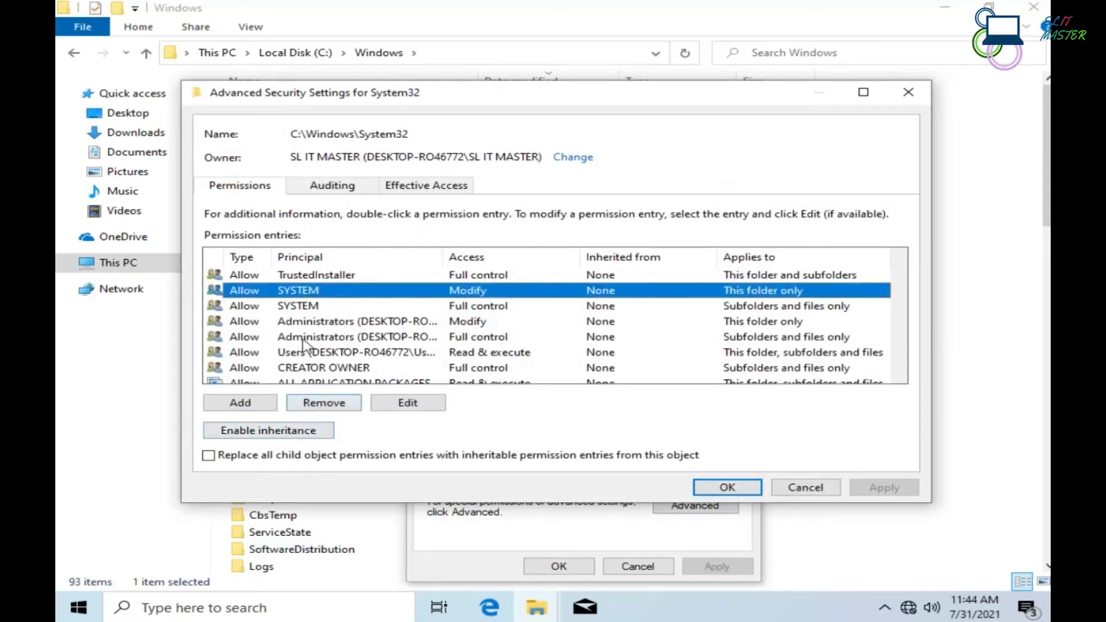
left_click(405, 403)
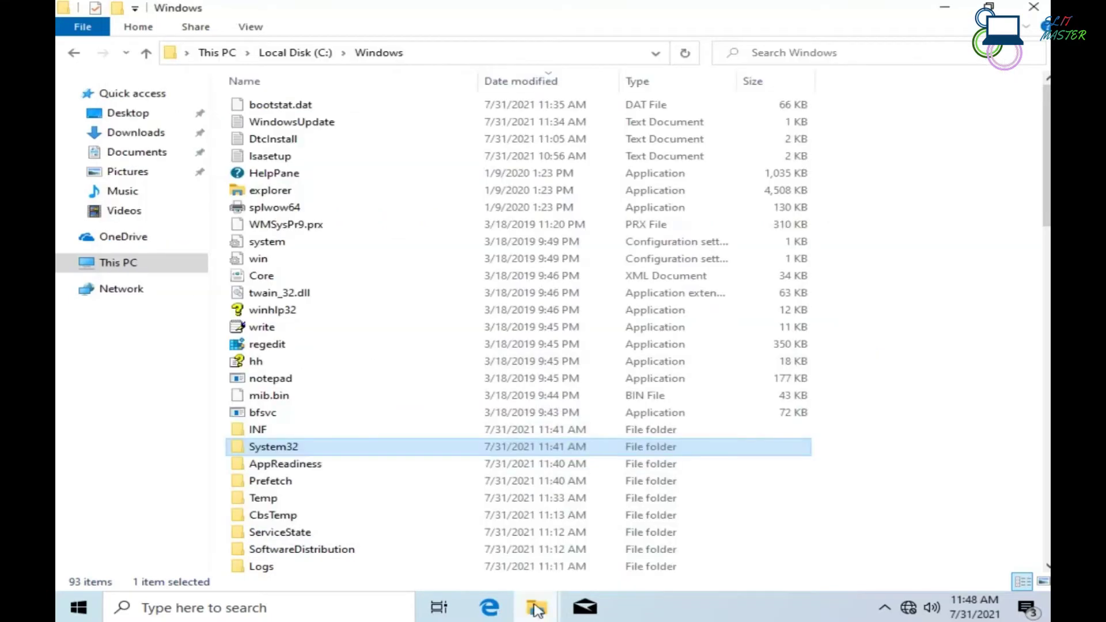
- Try to enable inheritance on System32 and replace all child object permission entries, confirming the warnings and stopping the propagation
mouse_move(536, 608)
left_click(630, 534)
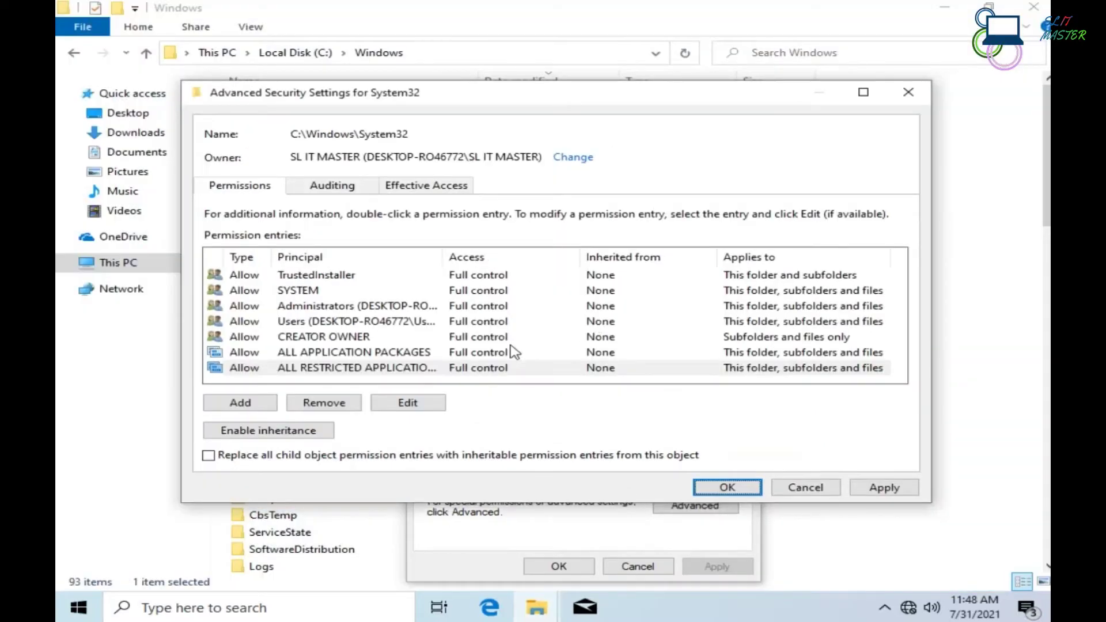
left_click(315, 437)
left_click(267, 461)
left_click(697, 487)
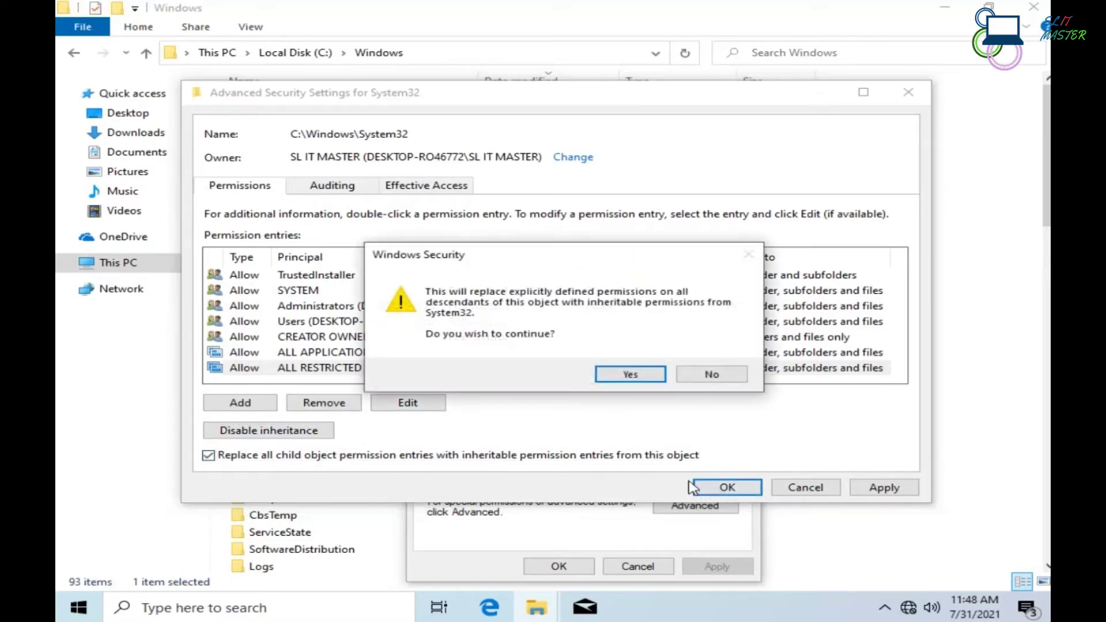
left_click(645, 378)
left_click(632, 371)
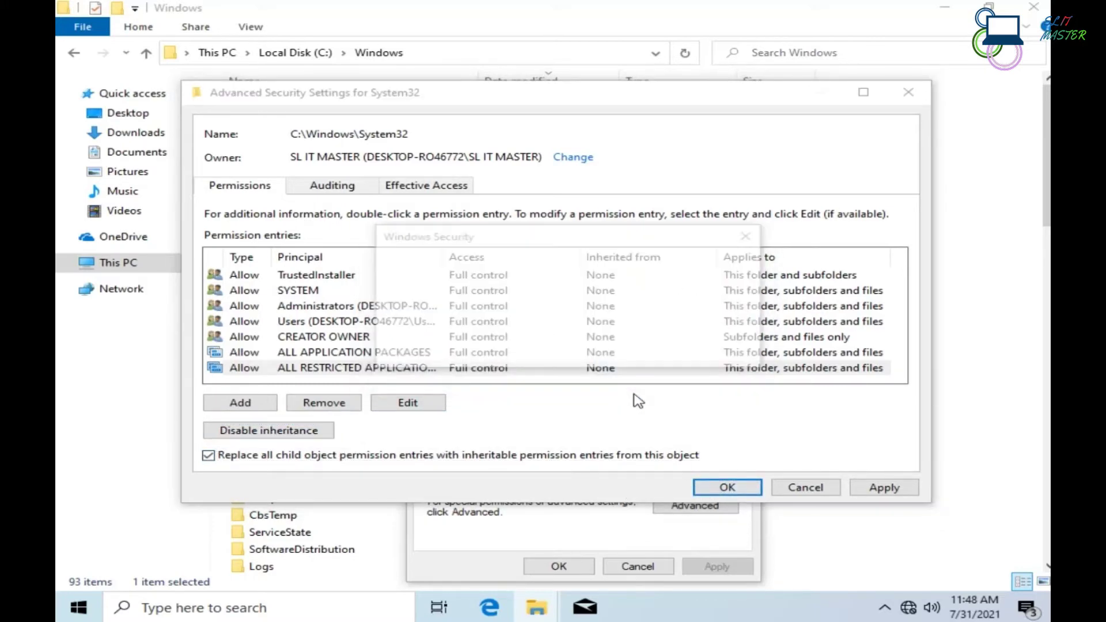
left_click(694, 383)
left_click(705, 367)
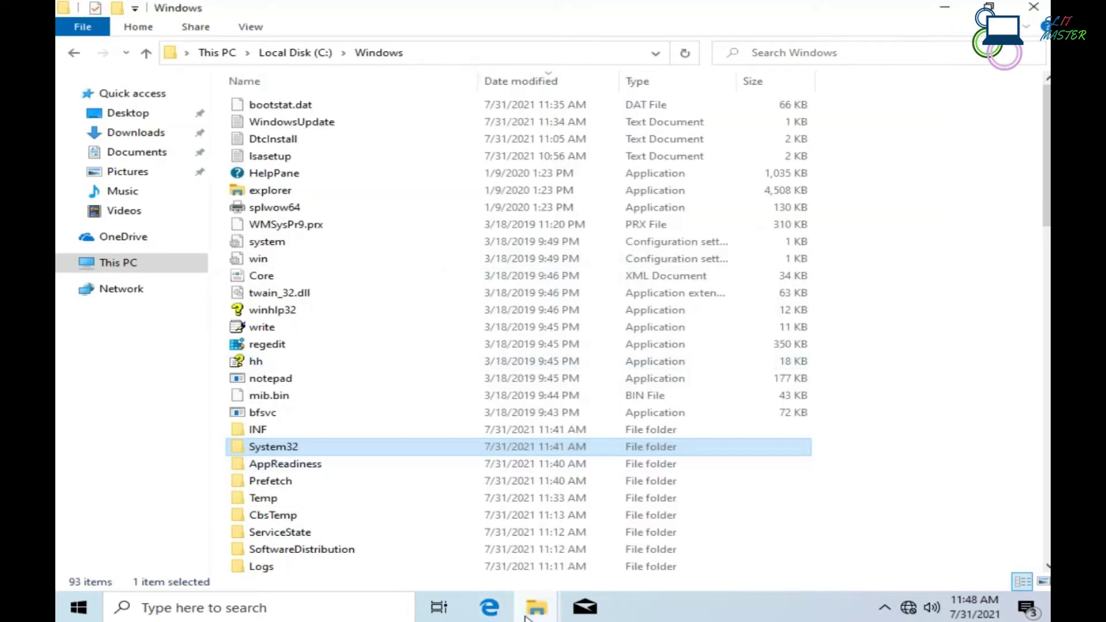
- Apply the Full control permission entries to System32 without inheritance or child entry replacement, confirm the system folder change, and stop its propagation
mouse_move(537, 605)
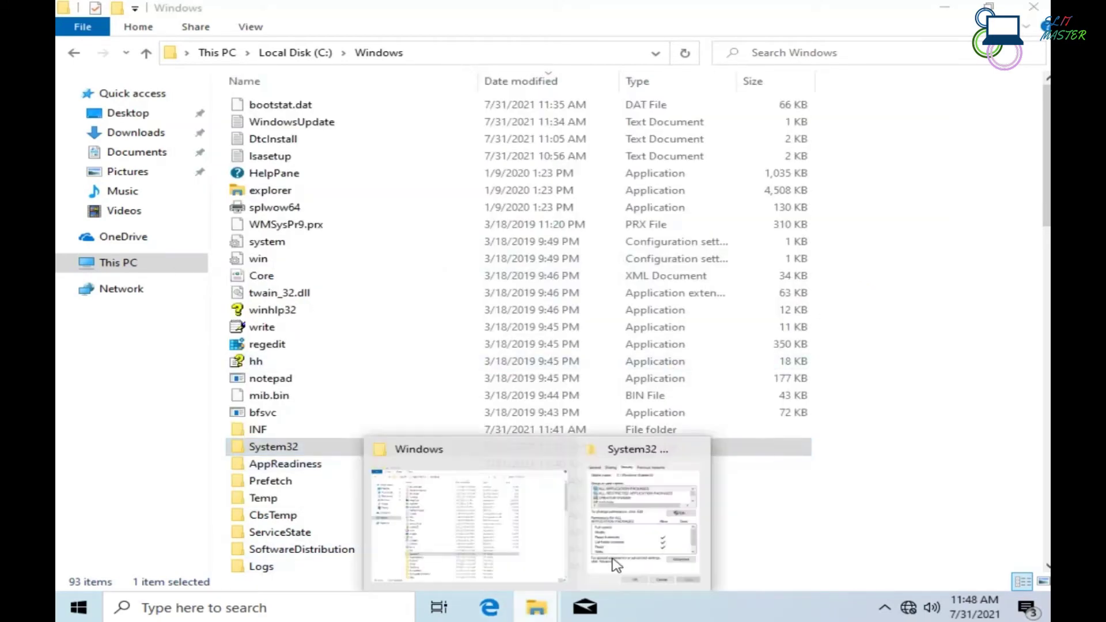
left_click(623, 560)
left_click(312, 459)
left_click(281, 433)
left_click(378, 461)
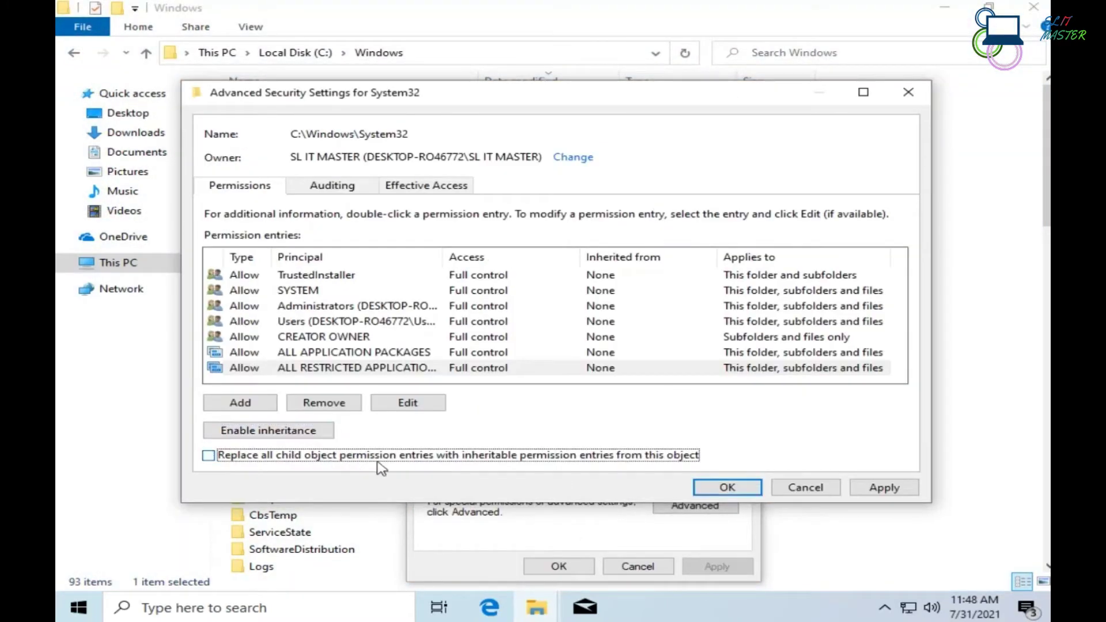
left_click(880, 488)
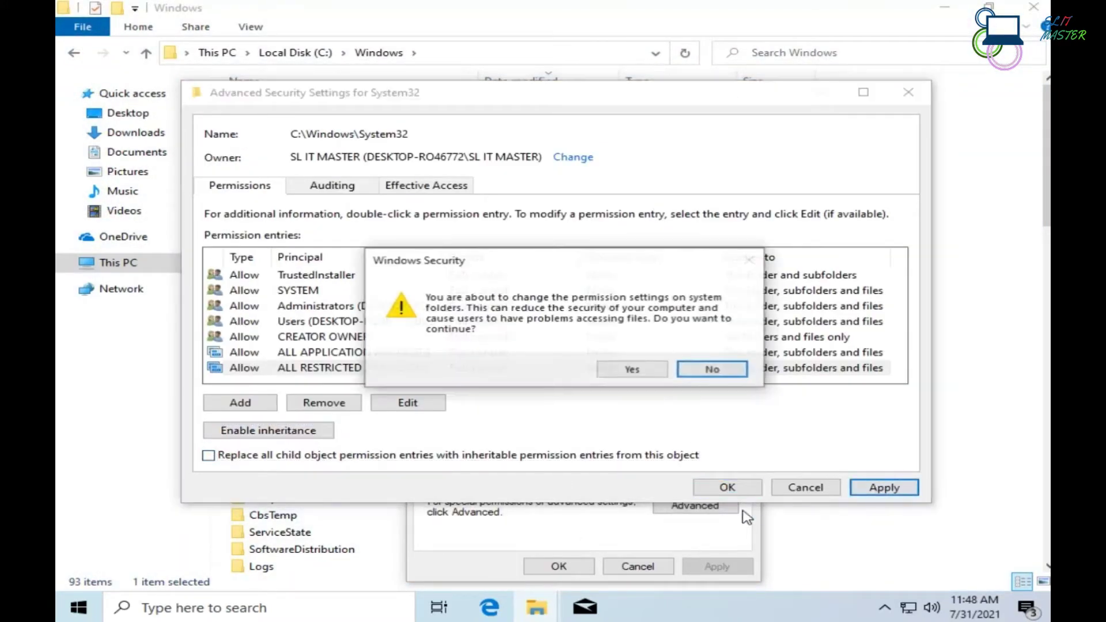
left_click(633, 370)
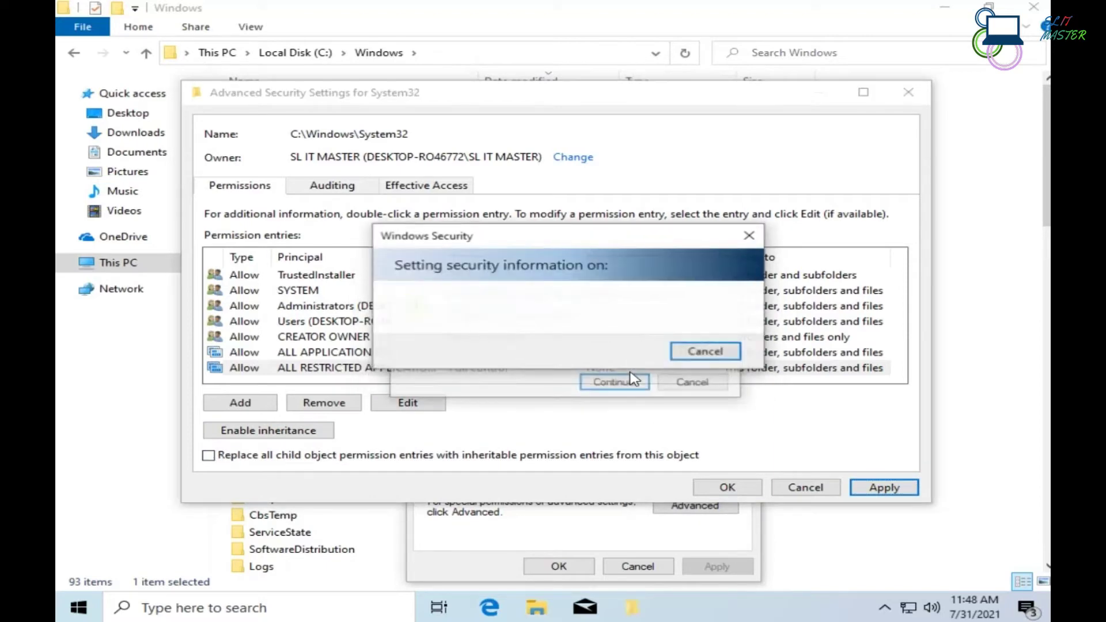
left_click(696, 382)
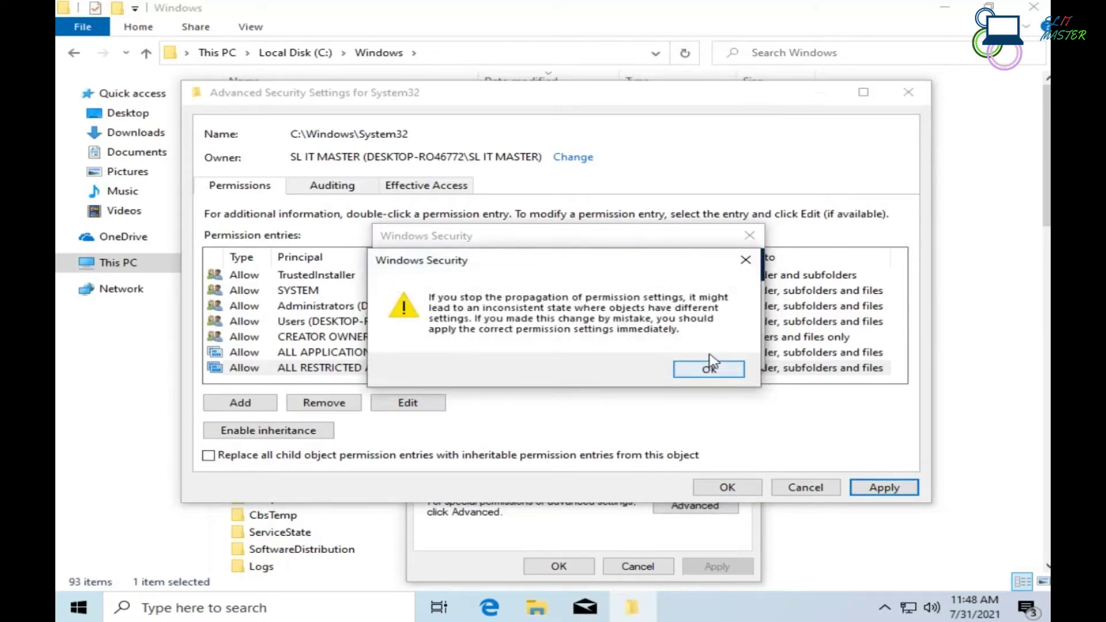
left_click(743, 262)
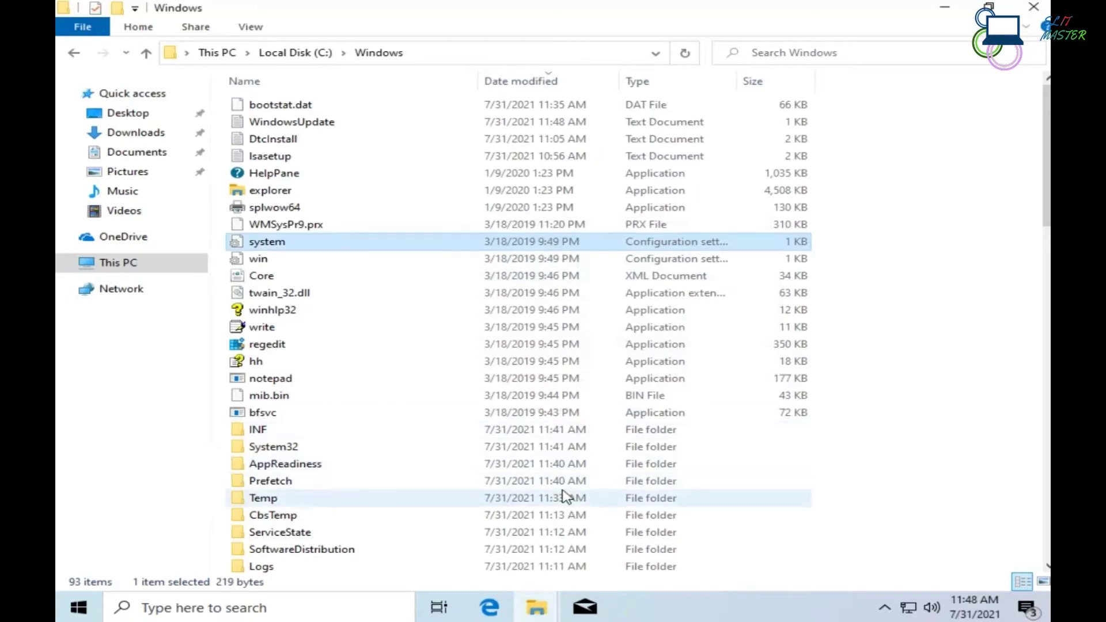
- Select the System32 folder in the Windows directory and start deleting it
type("32")
key("Delete")
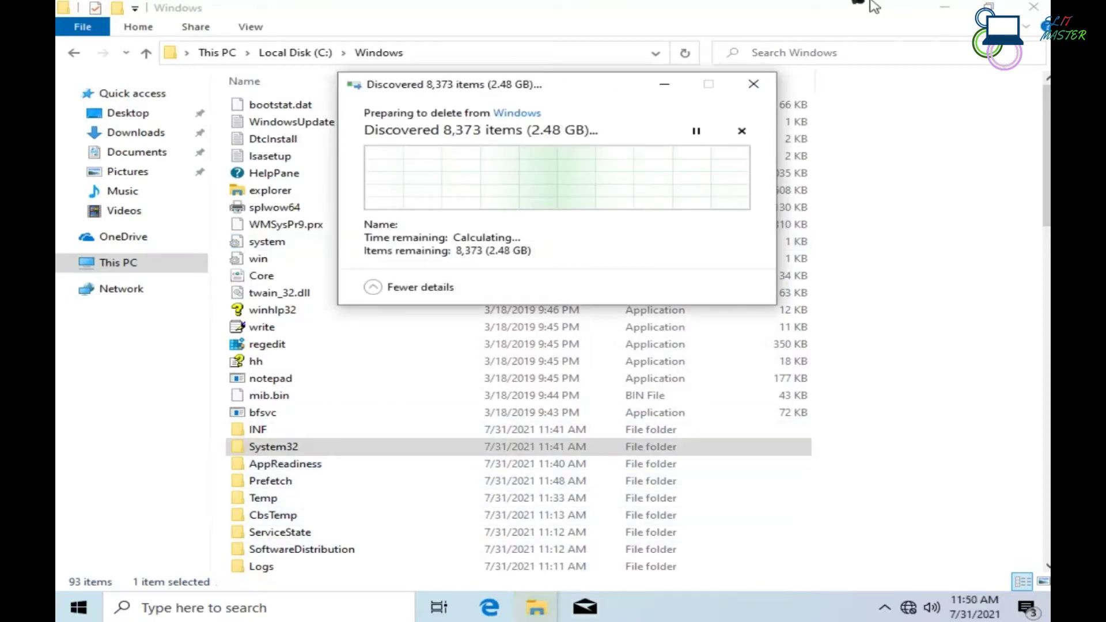
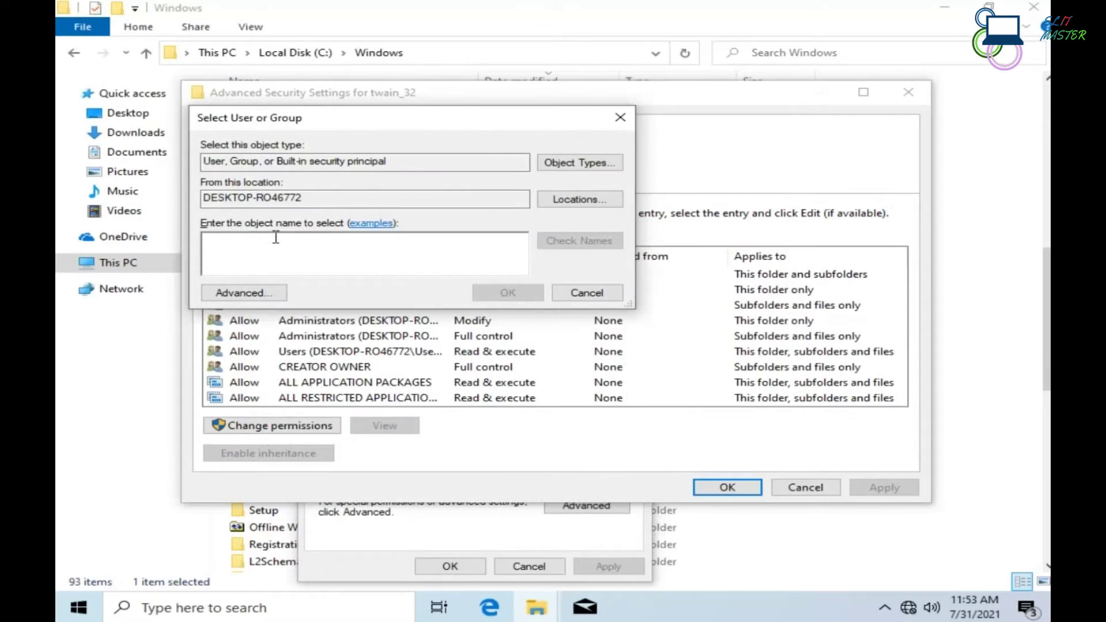
- Set SL IT MASTER as the owner of the twain_32 folder, apply the change, and close the folder's security settings and properties
type("S")
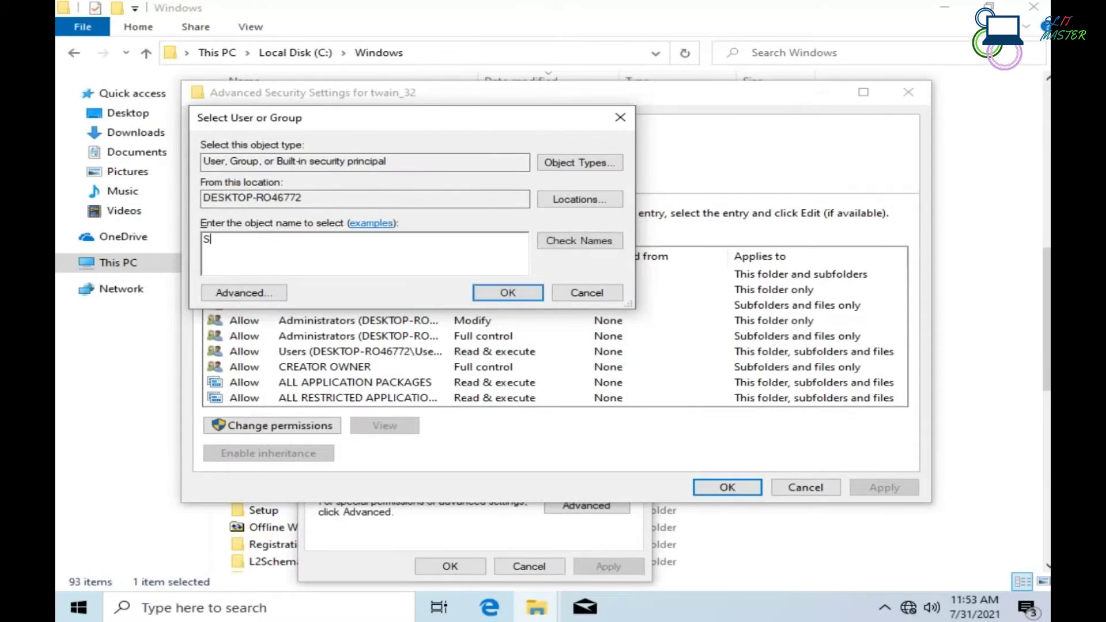
type("L IT")
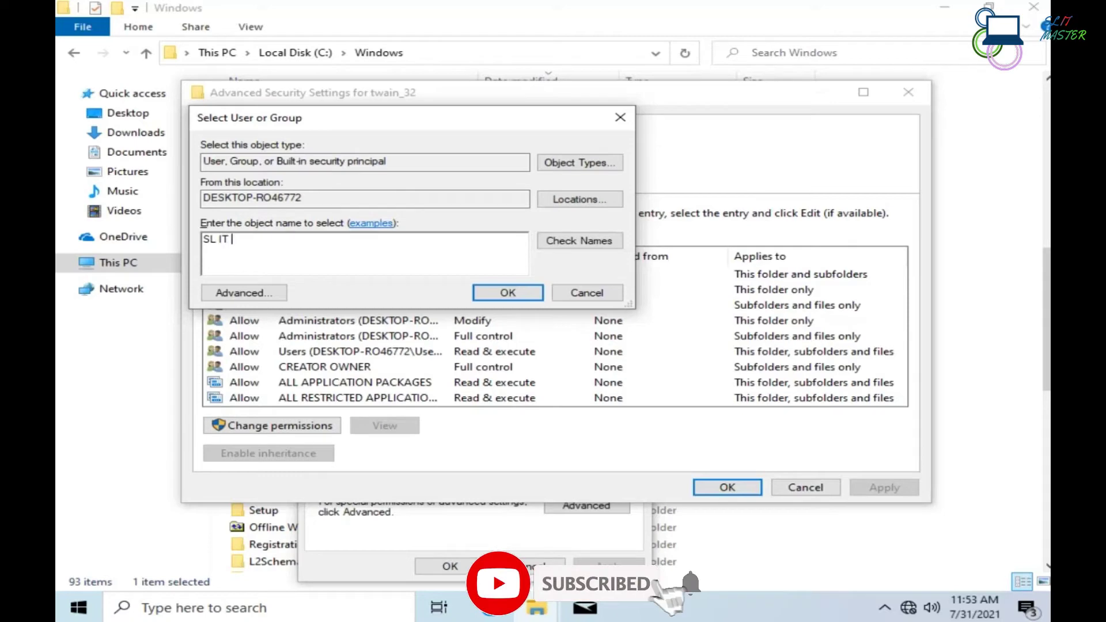
type(" MASTER")
key("shift+Tab")
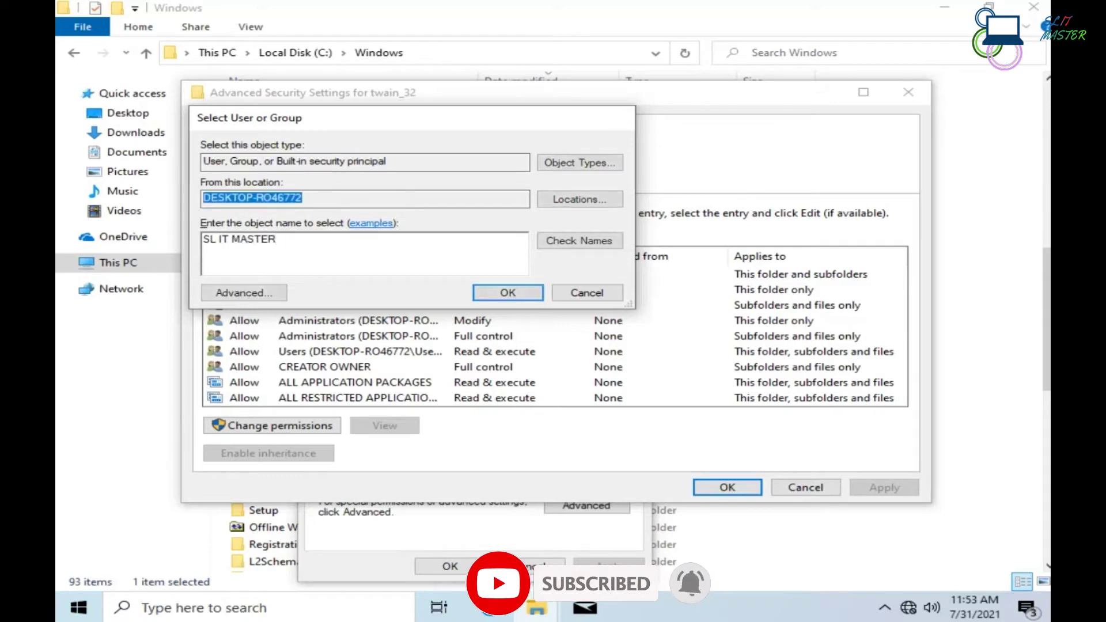
key("Return")
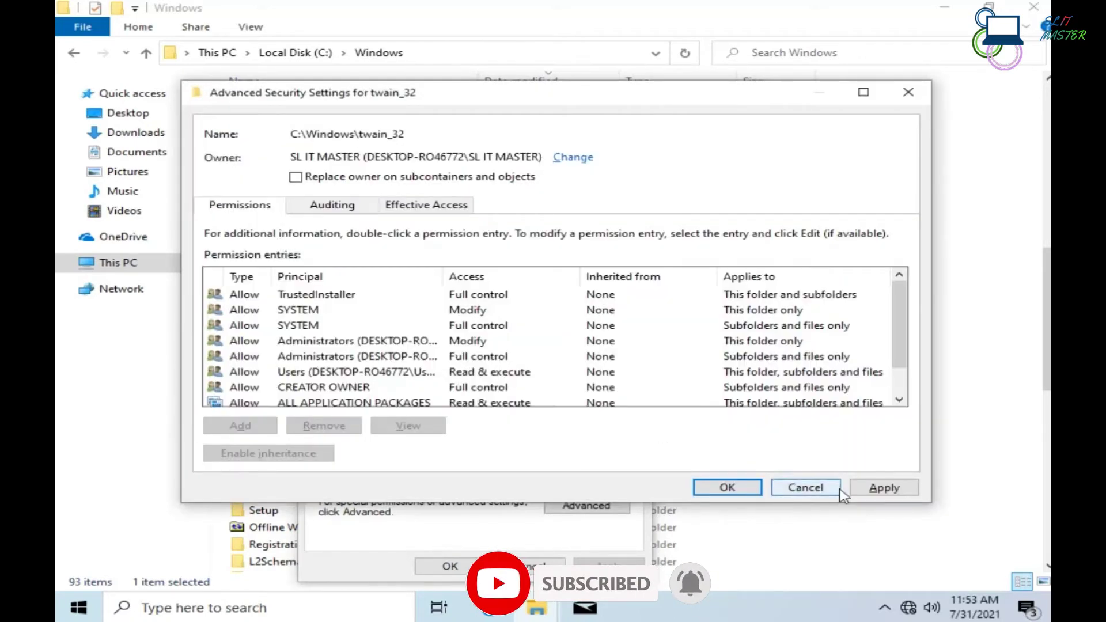
left_click(868, 489)
left_click(723, 368)
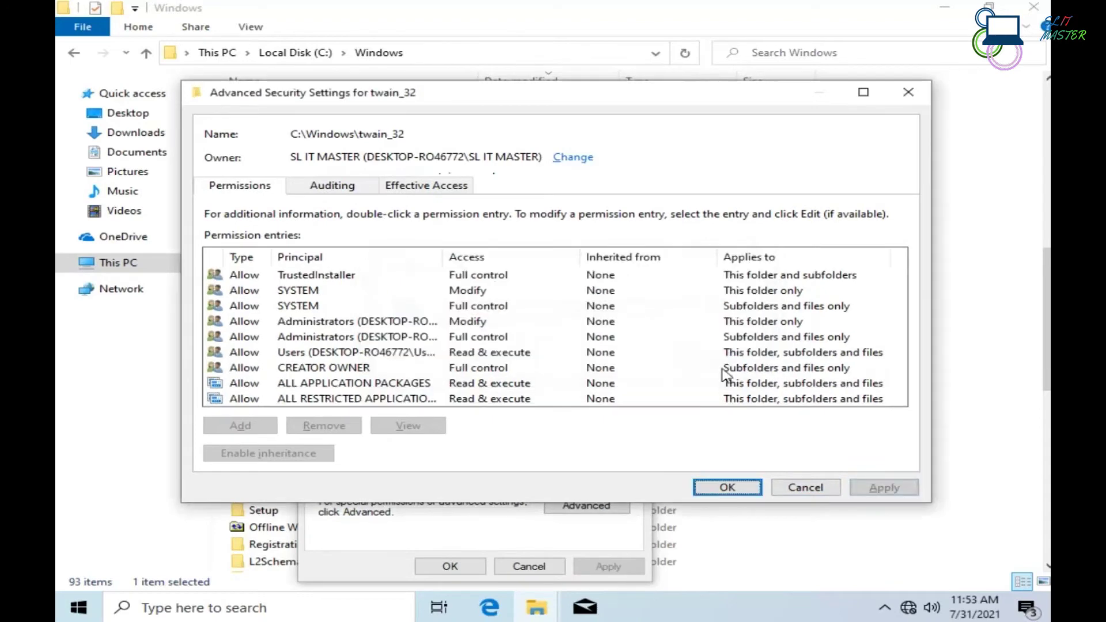
left_click(727, 487)
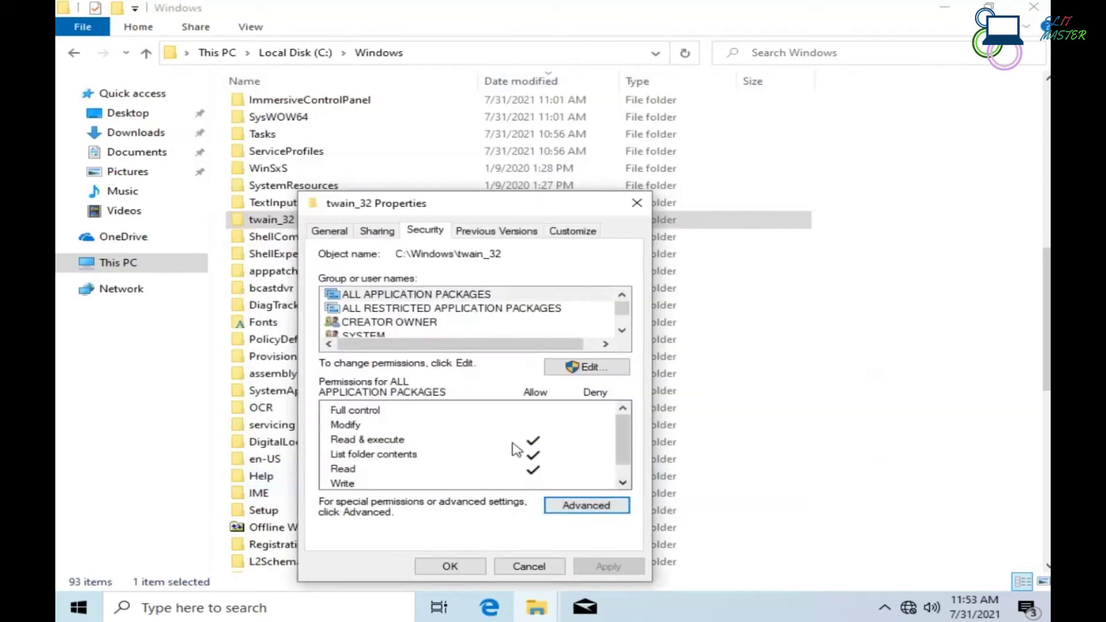
left_click_drag(487, 206, 619, 88)
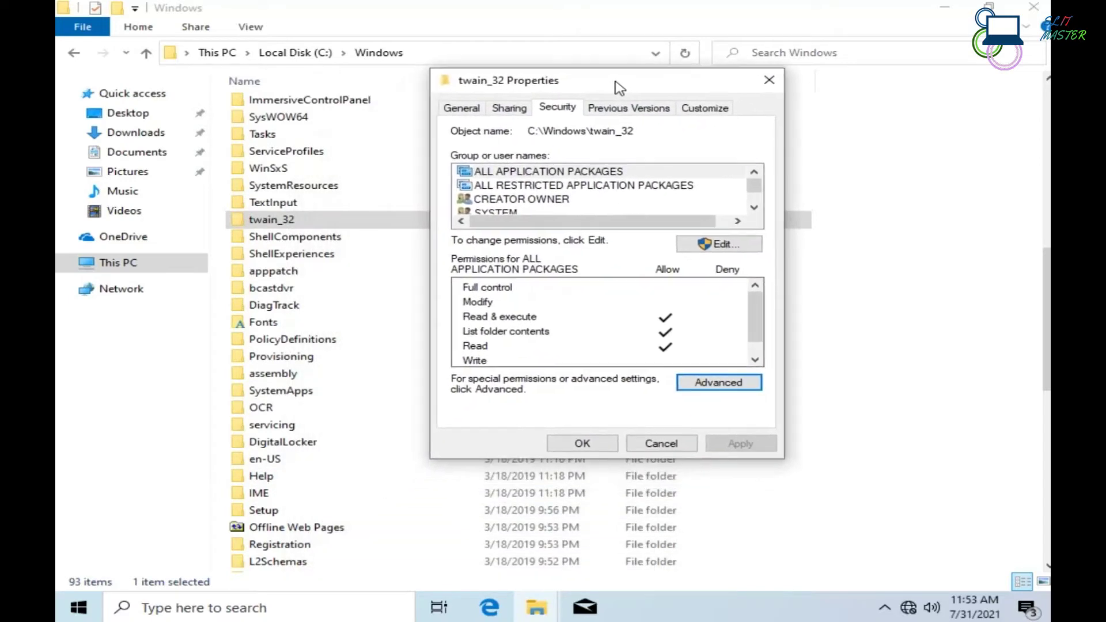
left_click(581, 443)
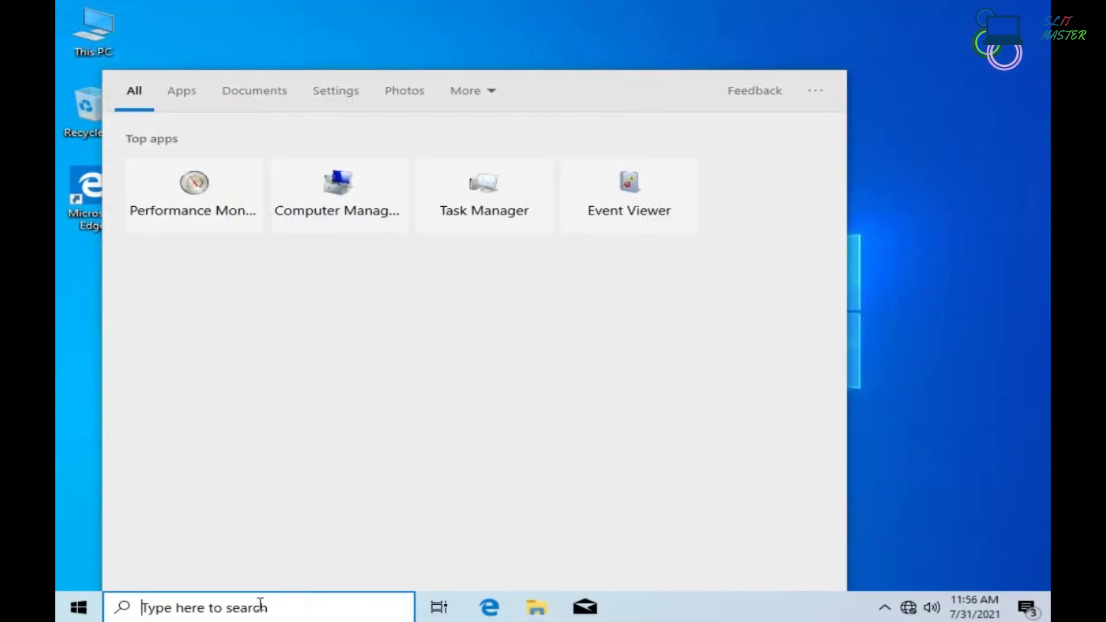
- Find Command Prompt by searching for cmd, run it as administrator, and approve the elevation request
type("cmd")
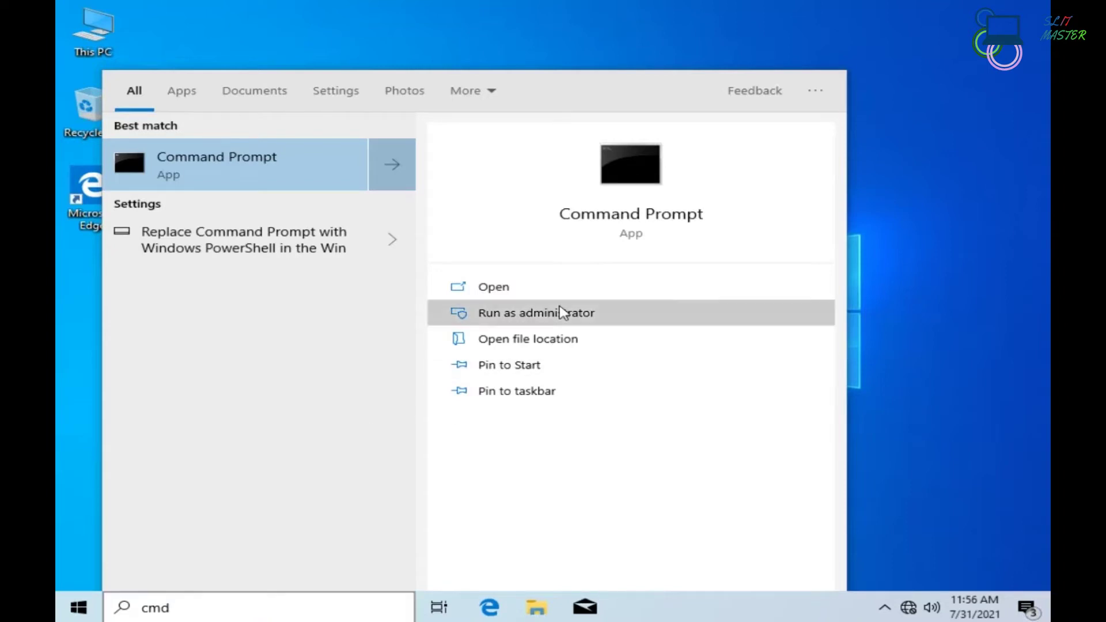
left_click(541, 343)
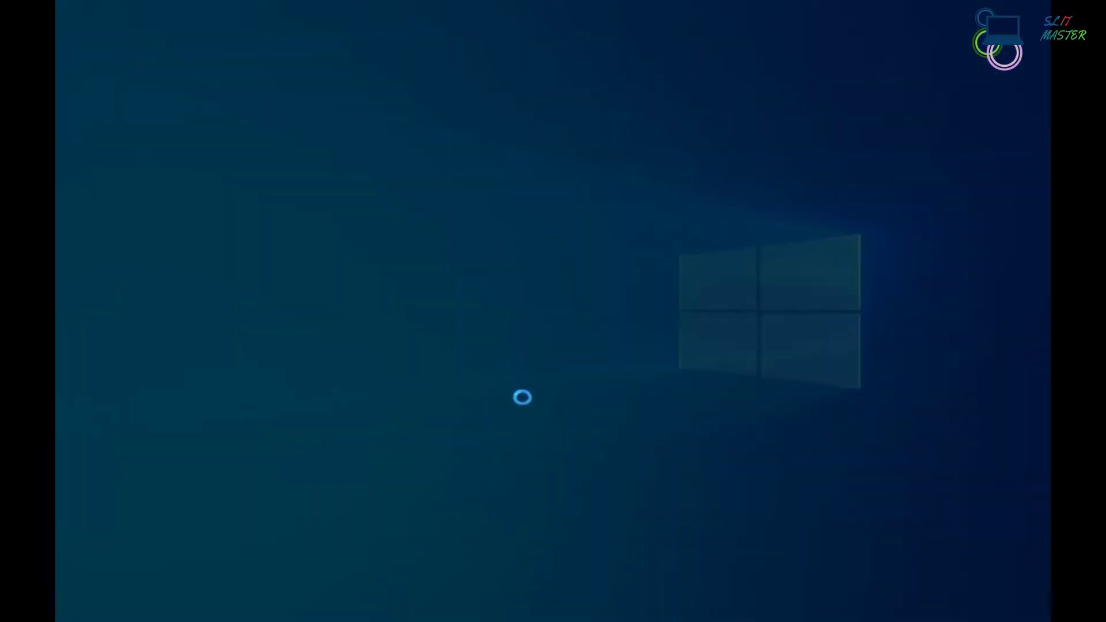
left_click(517, 407)
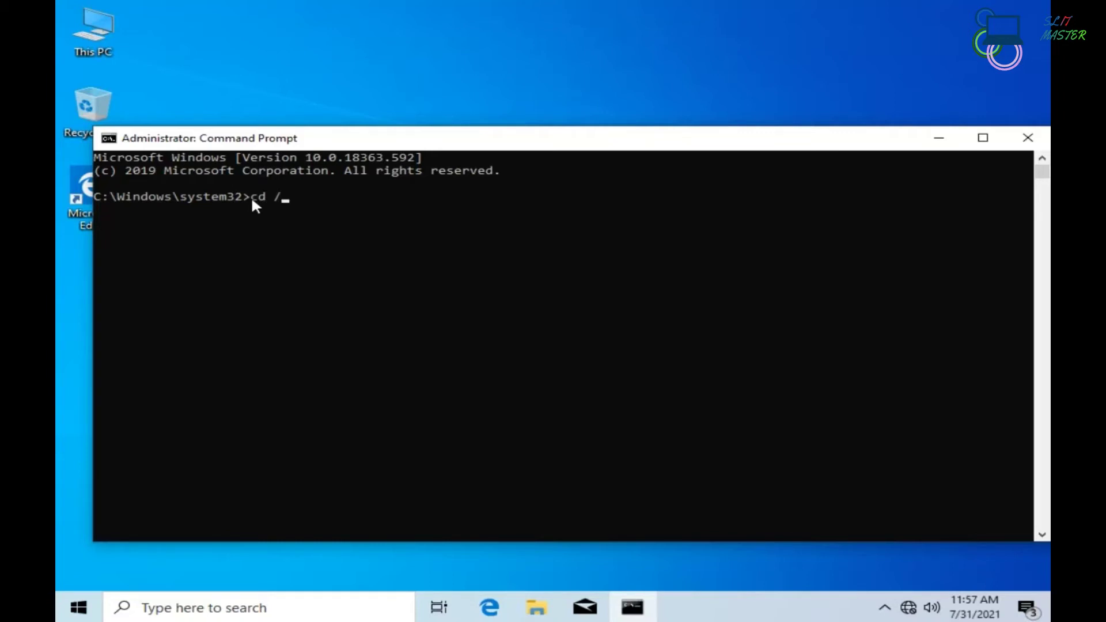
- Change the Command Prompt's working directory with the command cd /d C:\windows
type("d C:")
type("\\")
key("BackSpace")
key("BackSpace")
type(":\\windows")
key("Return")
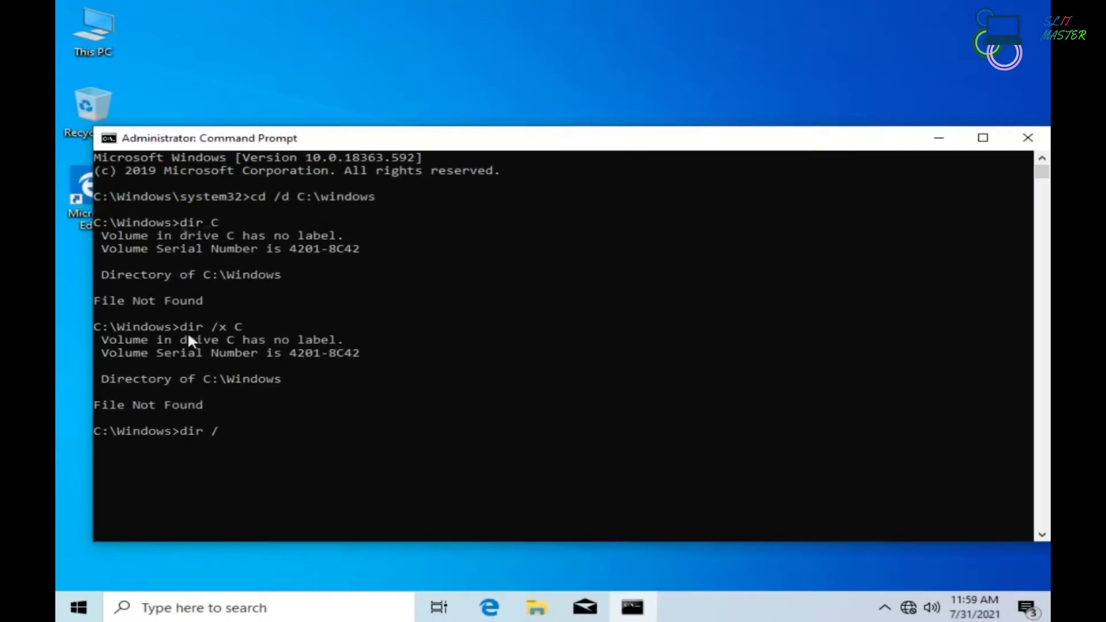
- List all files and folders in the Windows directory with the command dir /a
key("Left")
key("Left")
key("Right")
type("a")
key("Return")
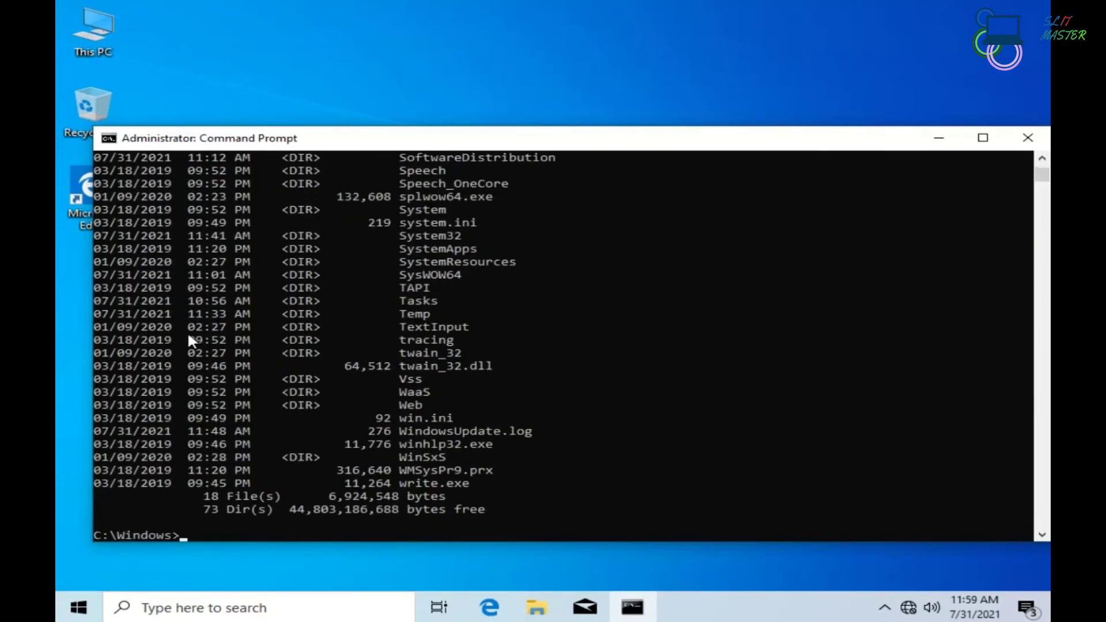
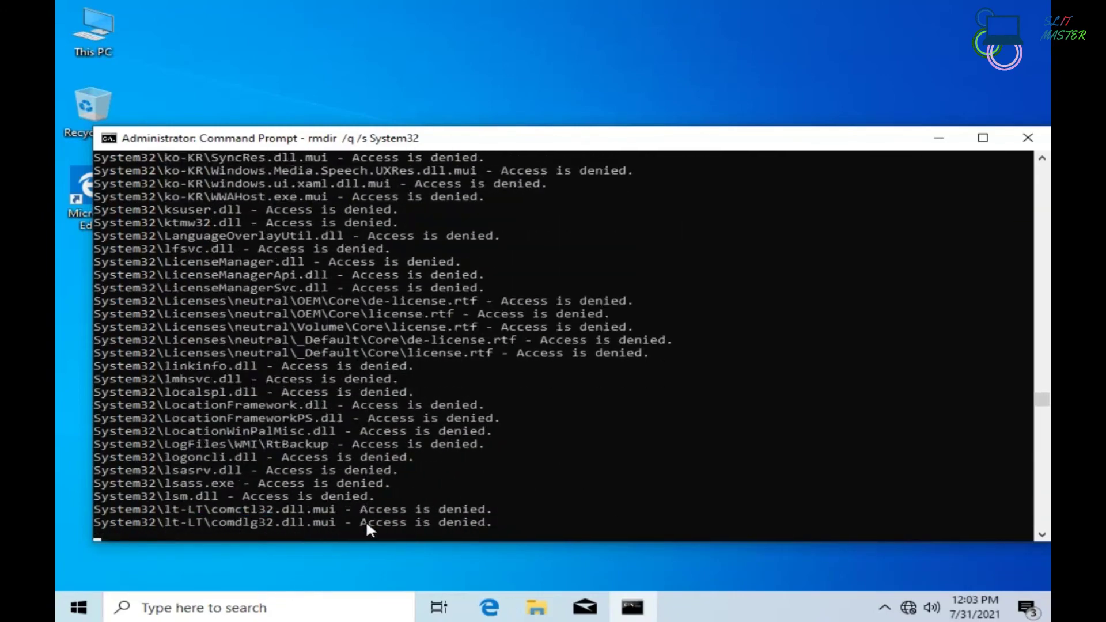
- Run rmdir /q /s System32 through to its end, resuming it after reviewing the paused output, and close the Command Prompt
left_click(365, 521)
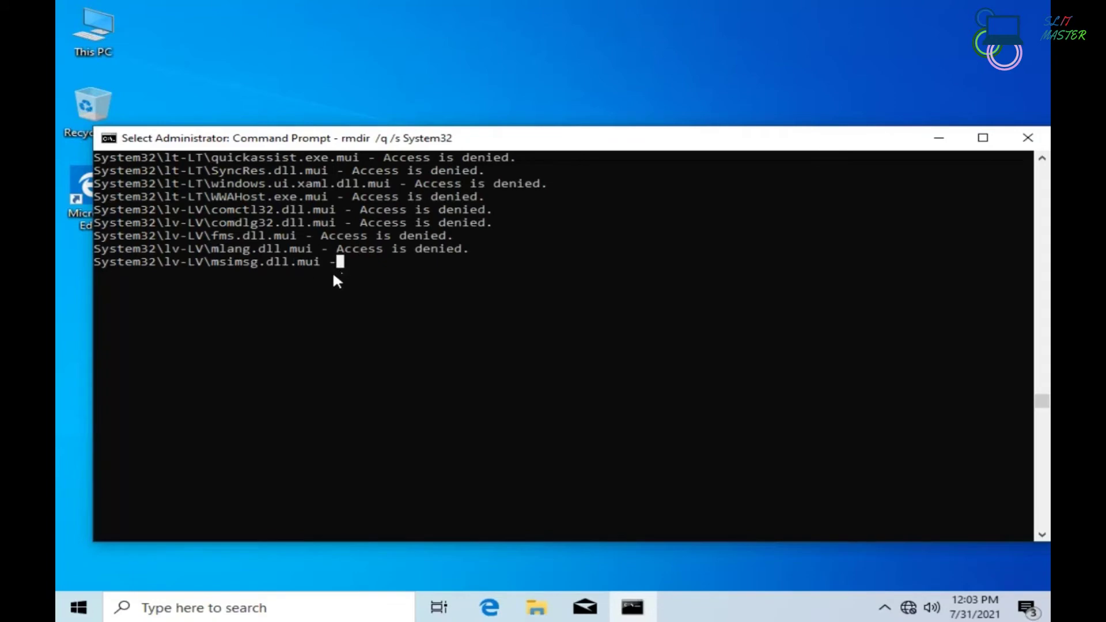
key("Return")
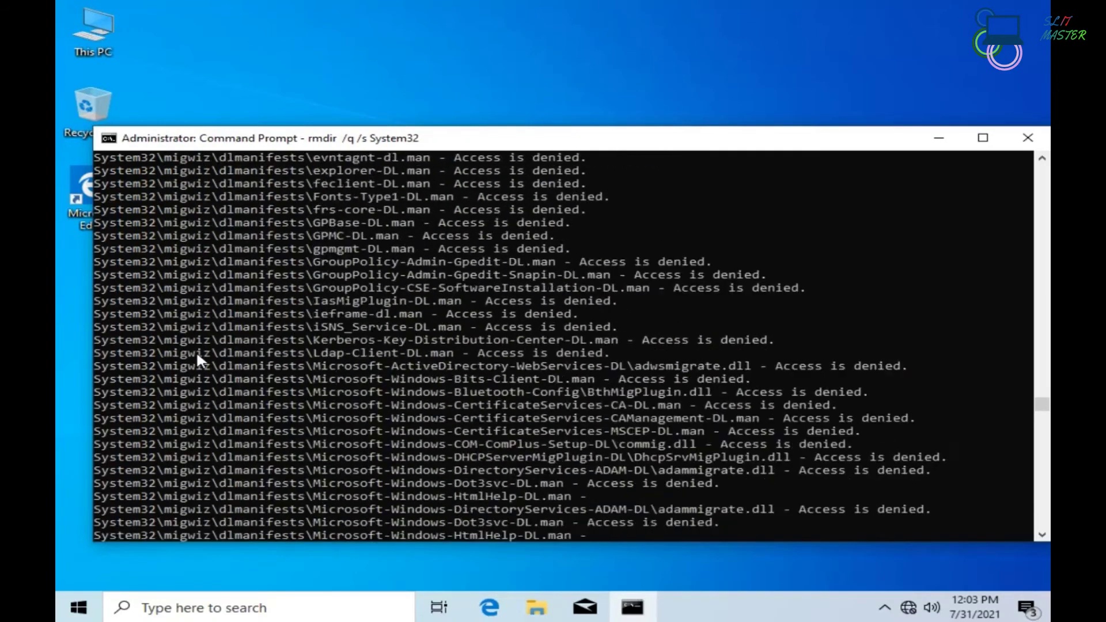
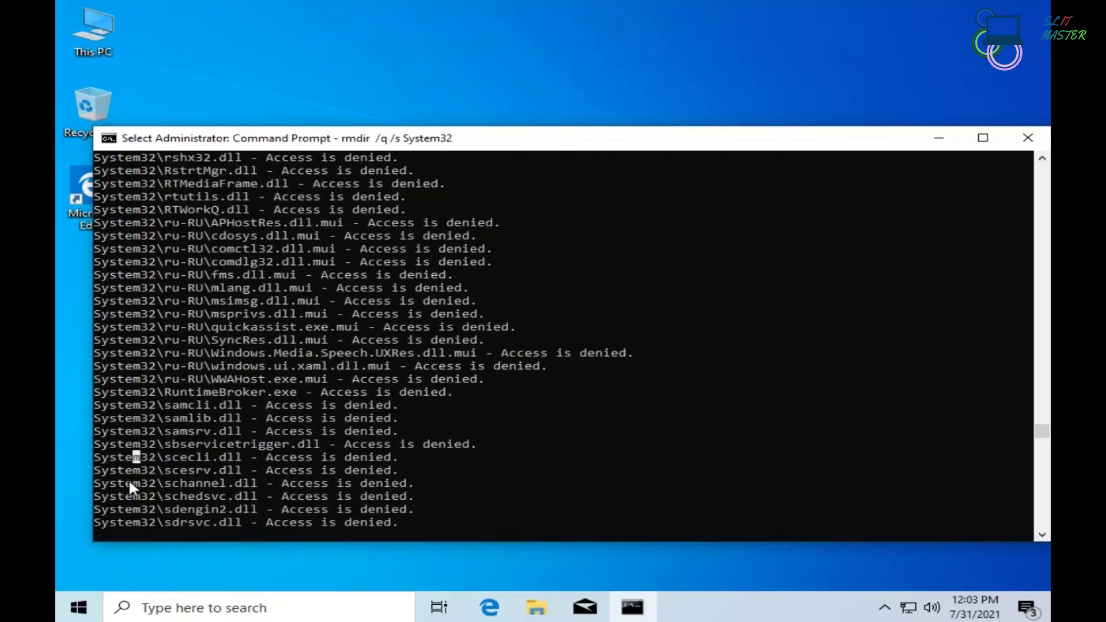
scroll(137, 505, "up", 1)
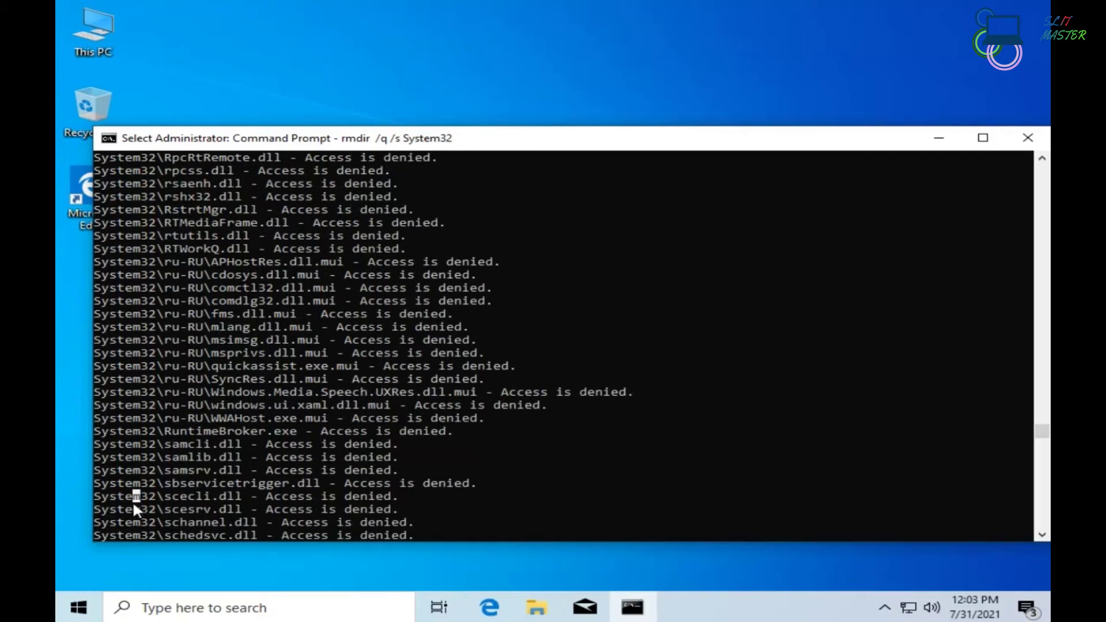
scroll(132, 500, "down", 2)
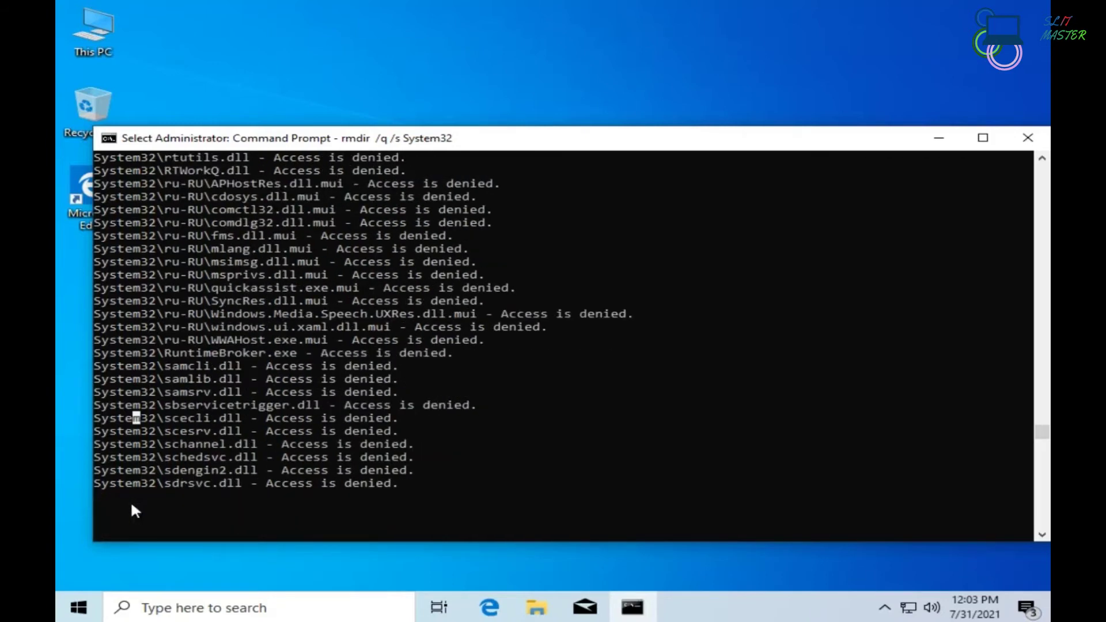
scroll(130, 500, "down", 2)
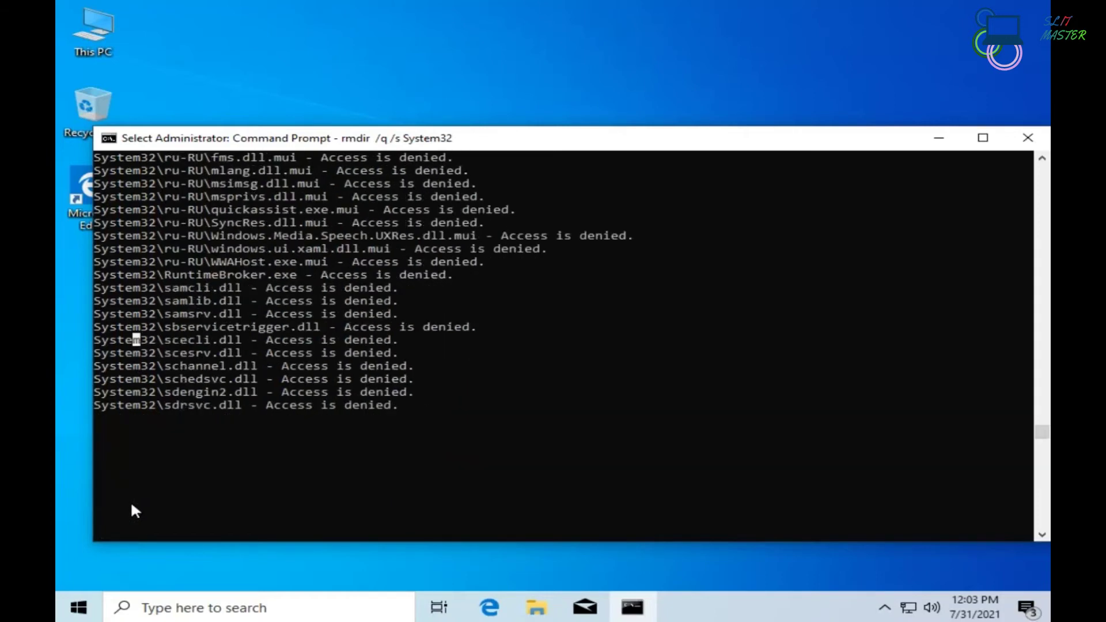
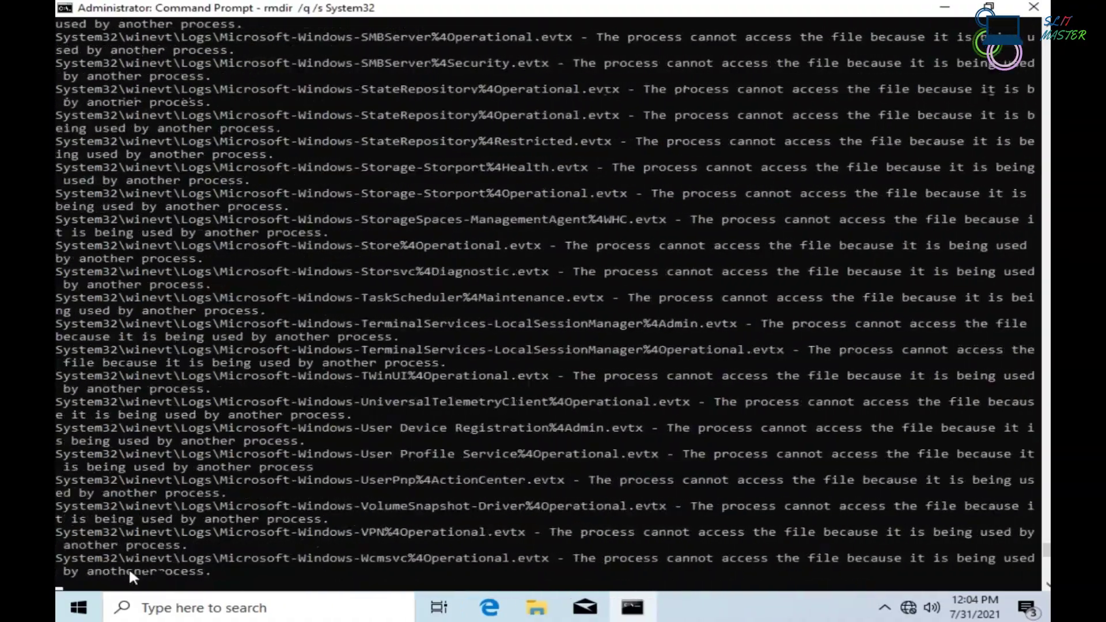
key("Return")
key("Return")
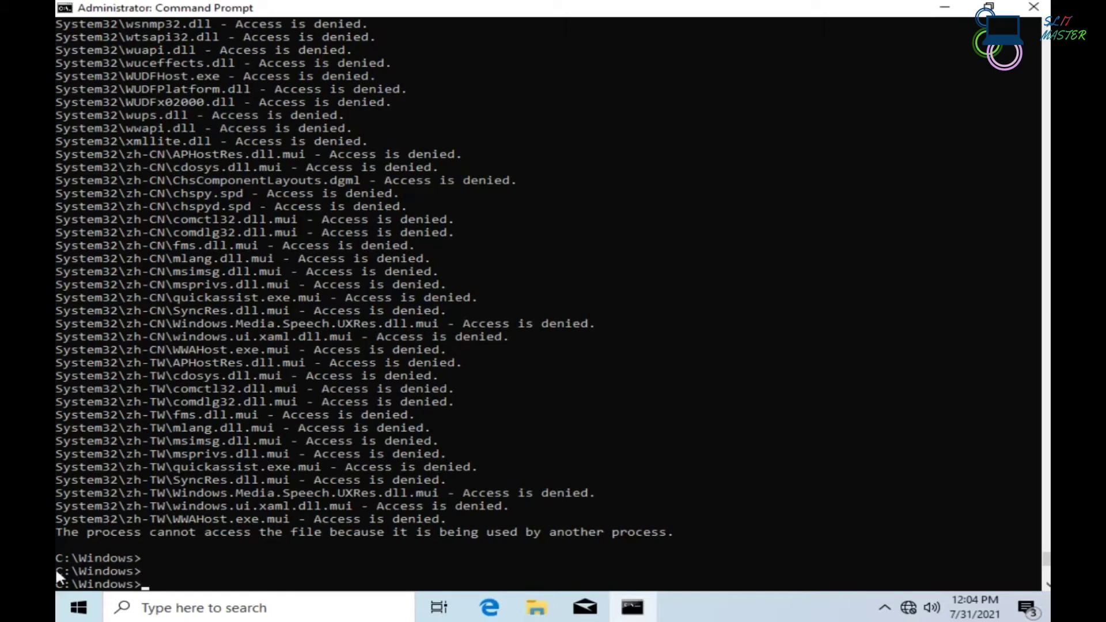
left_click(1032, 7)
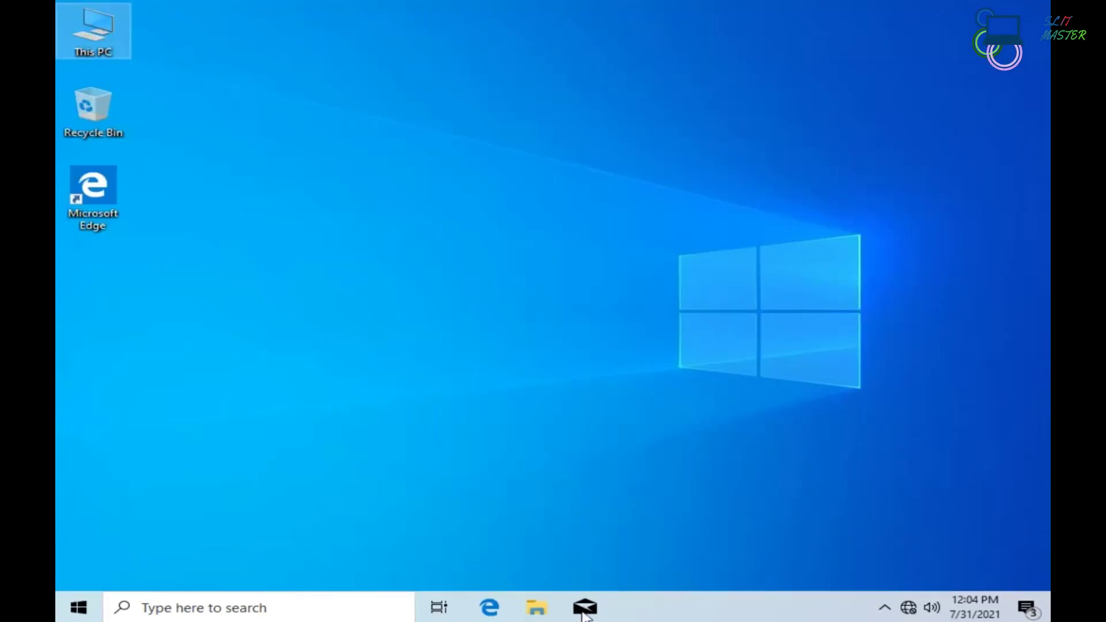
- Try to power off Windows through its own power options and return to the desktop
right_click(631, 611)
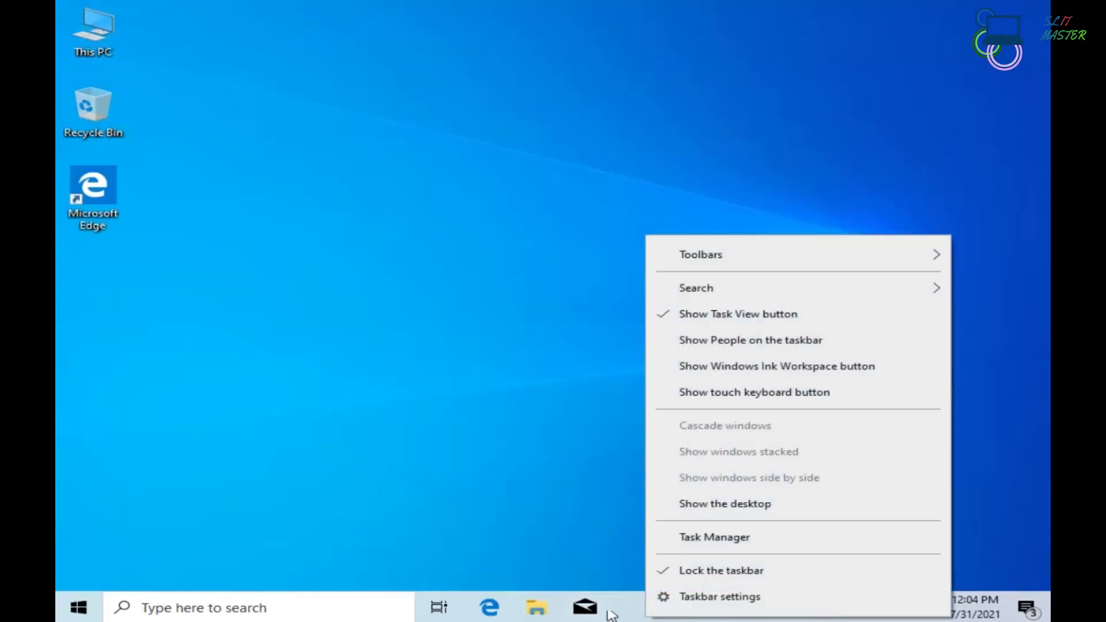
left_click(77, 609)
left_click(79, 610)
left_click(79, 611)
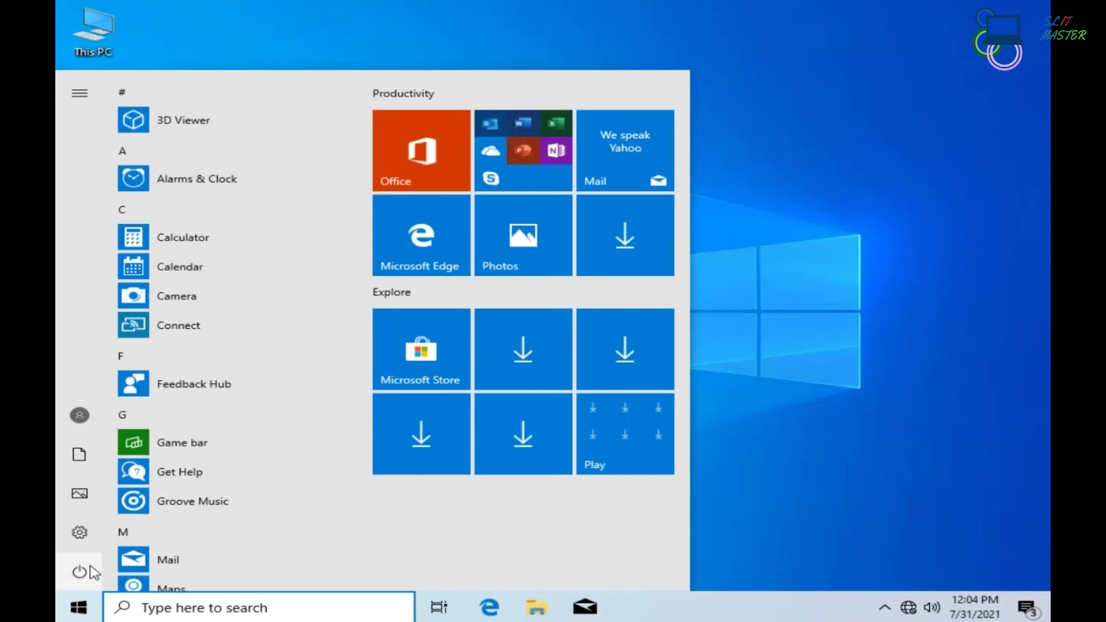
mouse_move(89, 573)
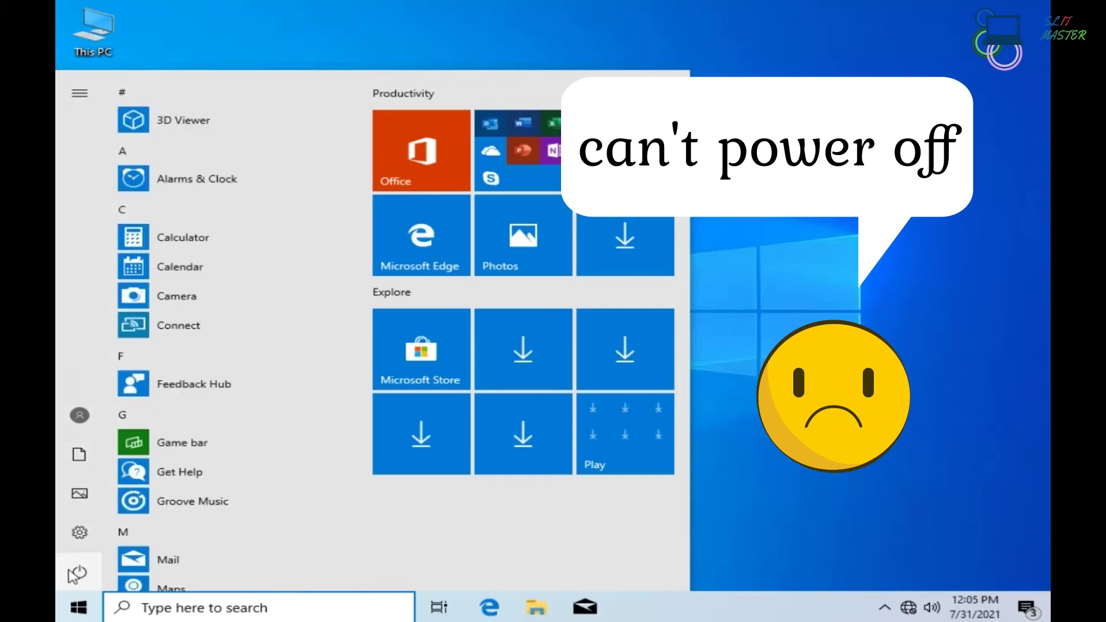
mouse_move(141, 583)
left_click(876, 317)
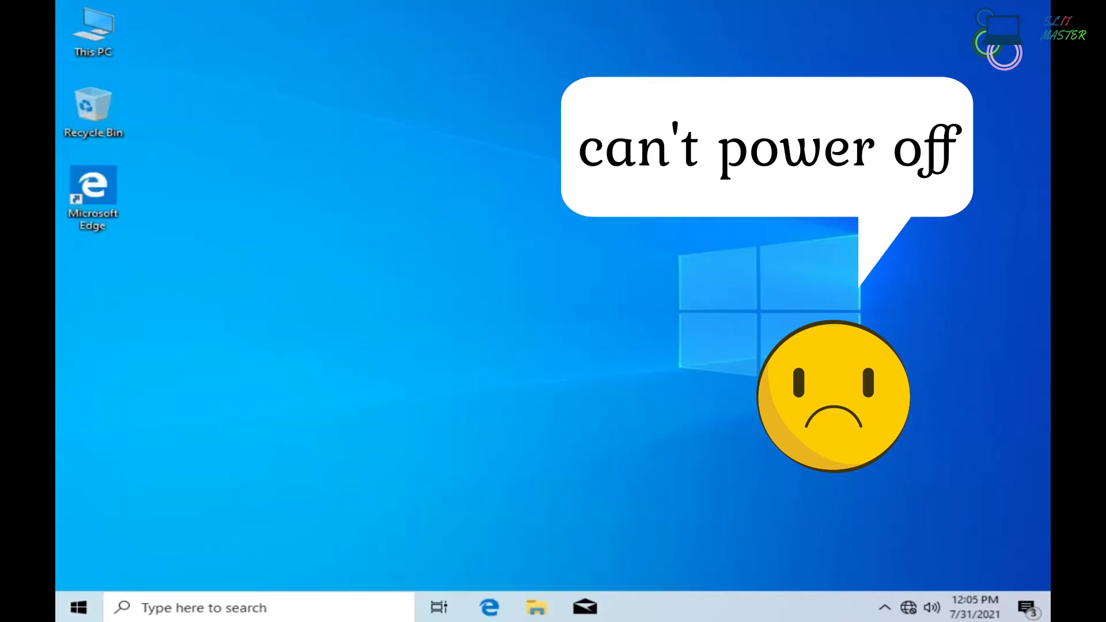
right_click(832, 321)
left_click(687, 276)
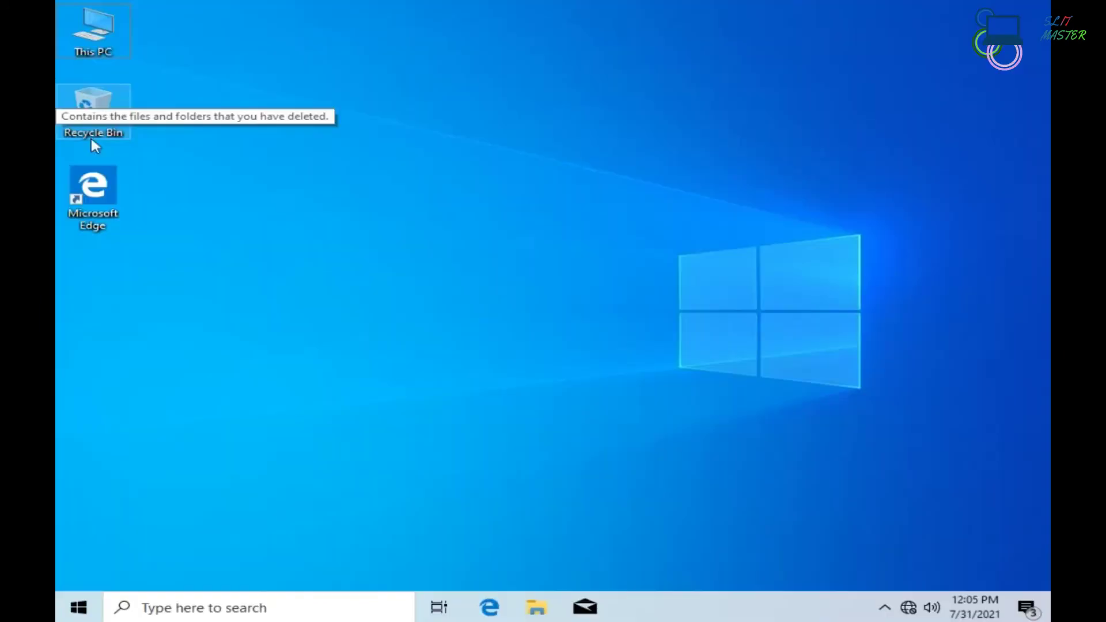
- Reset the virtual machine using the virtualization software's power commands and confirm the reset
right_click(60, 115)
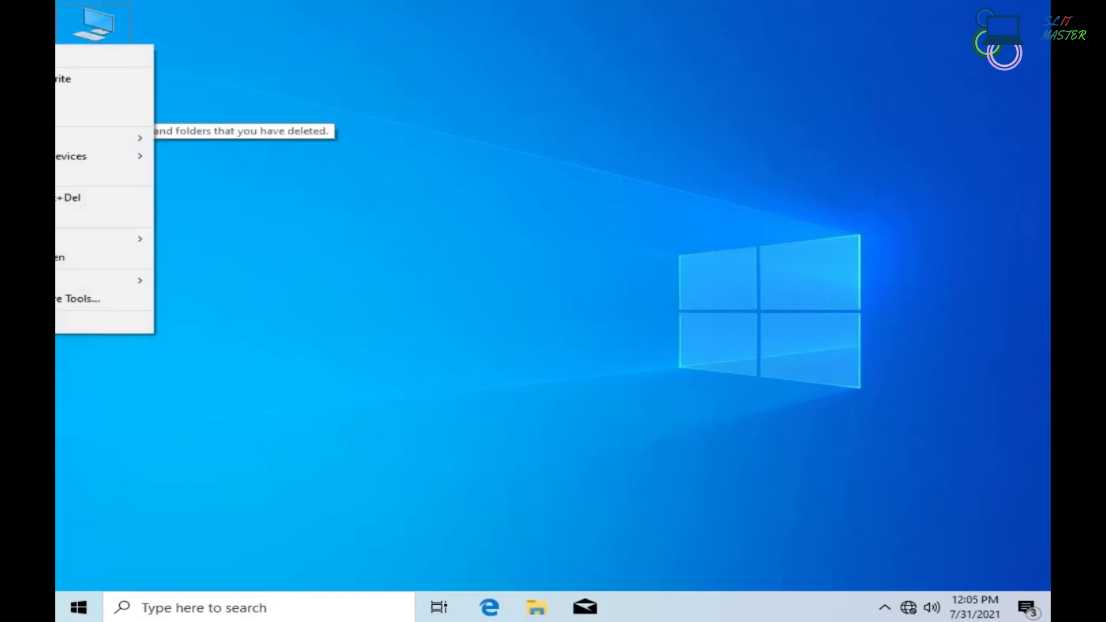
mouse_move(115, 139)
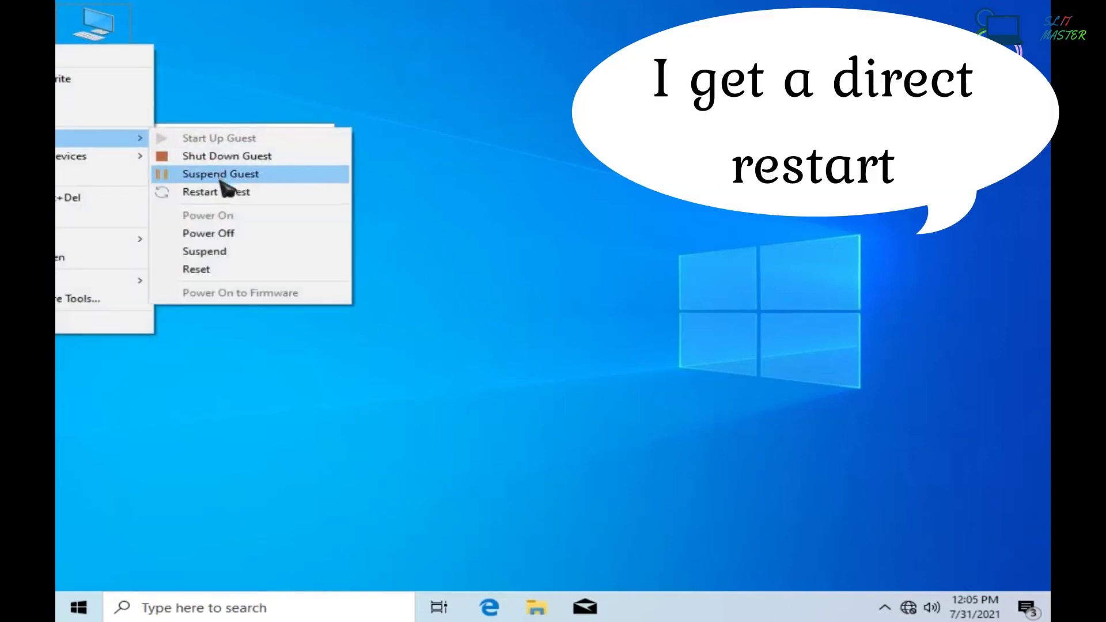
left_click(239, 269)
left_click(473, 345)
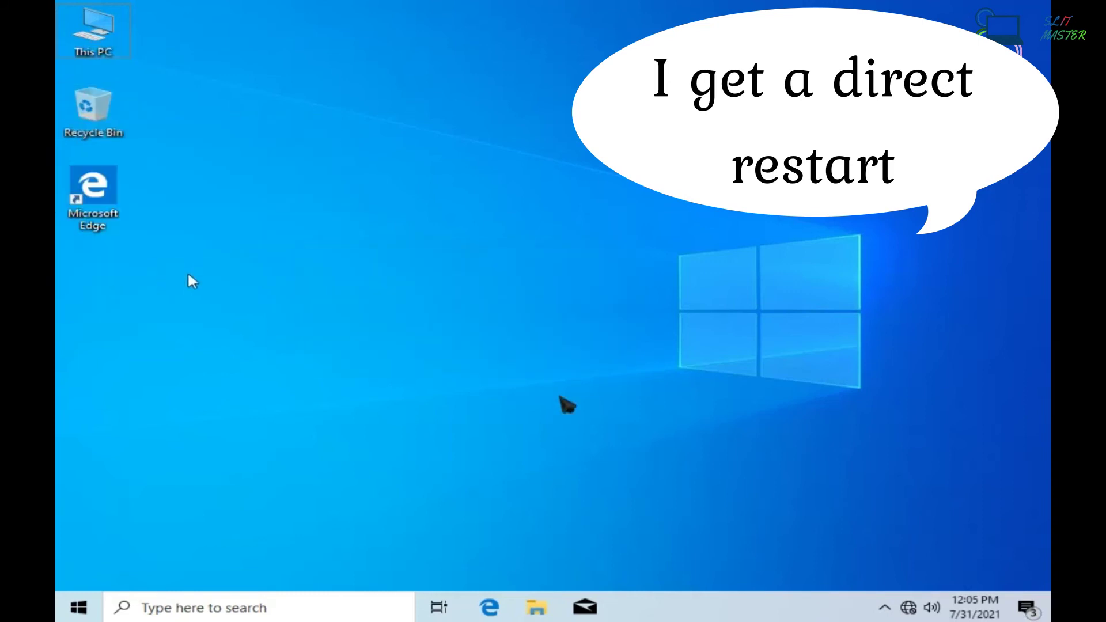